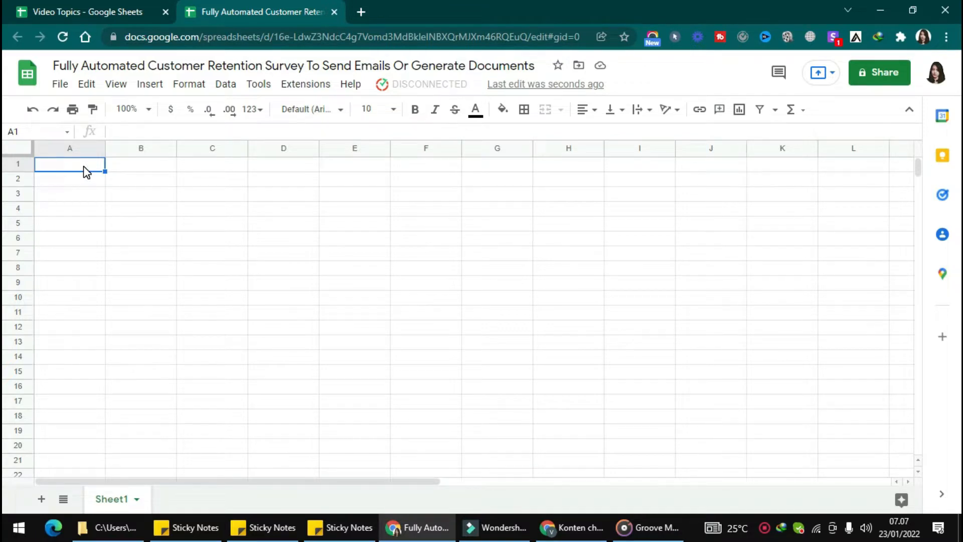
# - Load the Customer Retention Survey template from Kulfi Forms into the spreadsheet
pyautogui.click(311, 88)
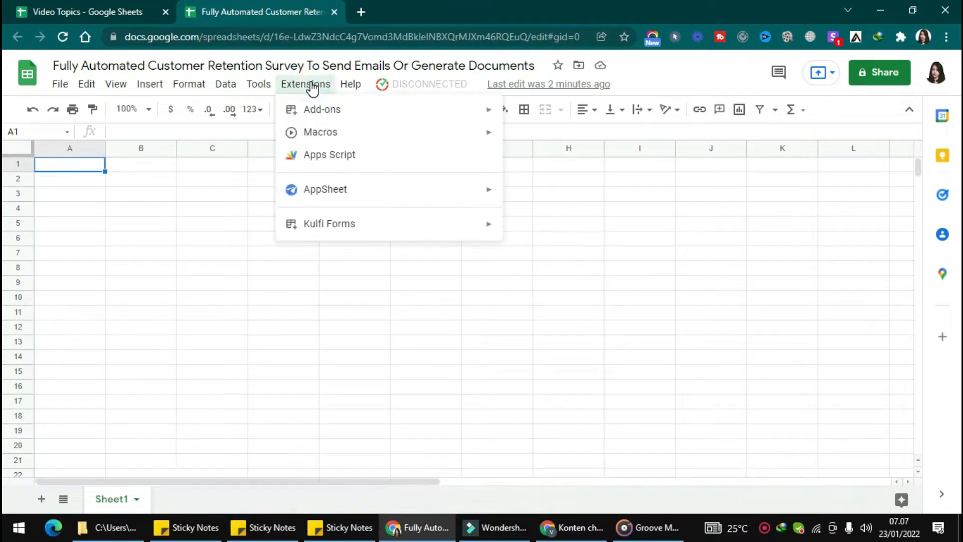
pyautogui.click(404, 222)
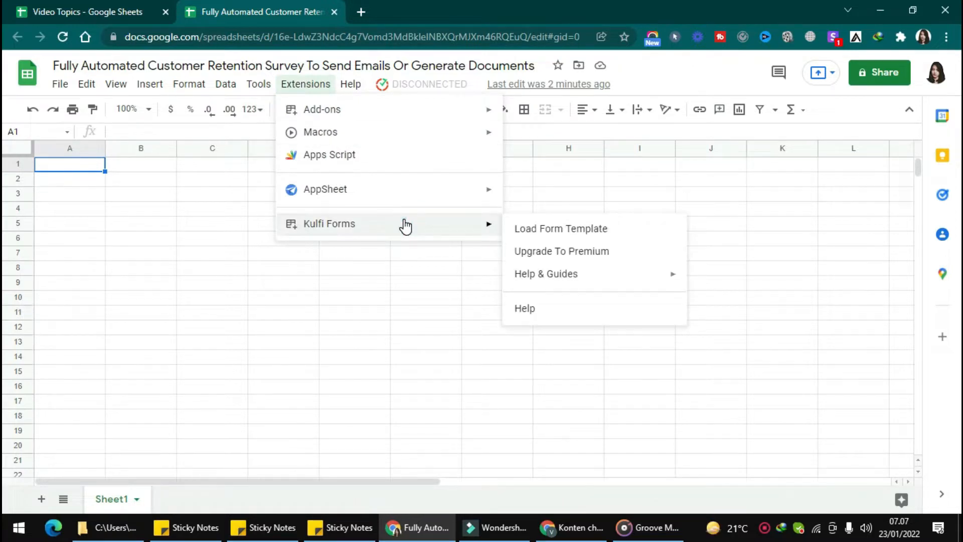
pyautogui.click(542, 229)
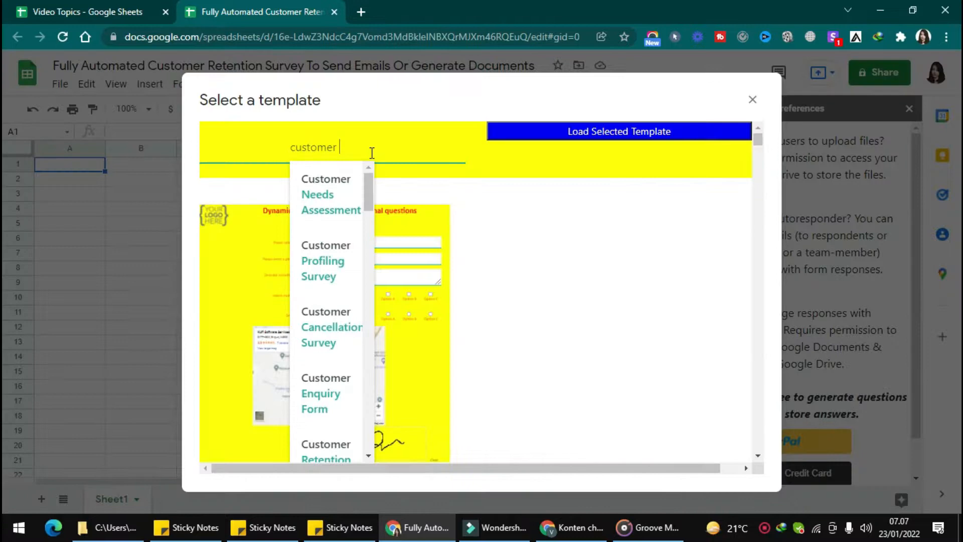
pyautogui.write('re')
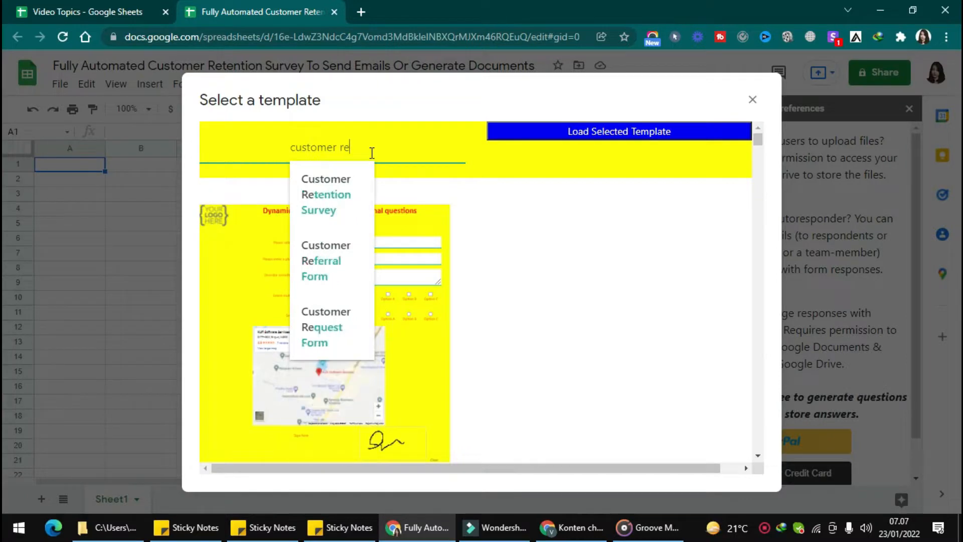
pyautogui.click(327, 195)
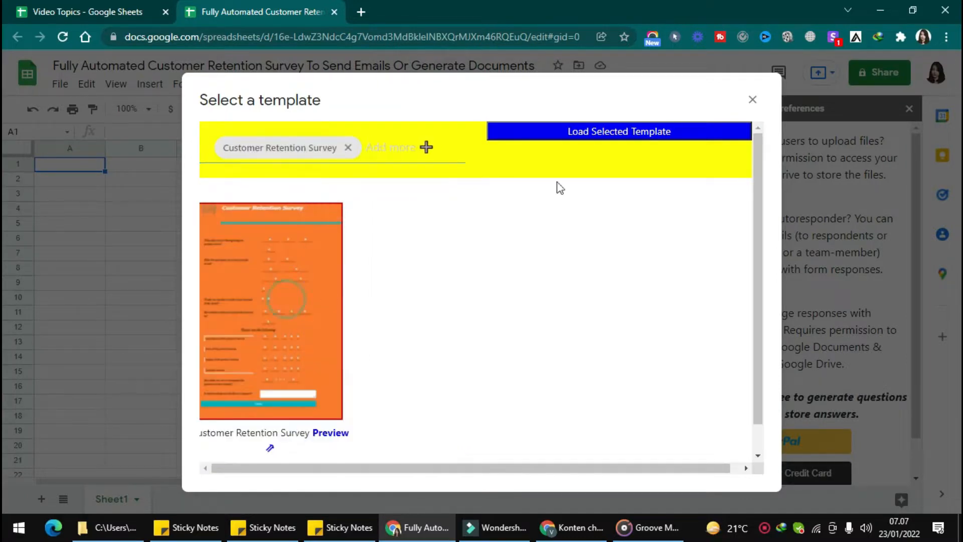
pyautogui.click(620, 134)
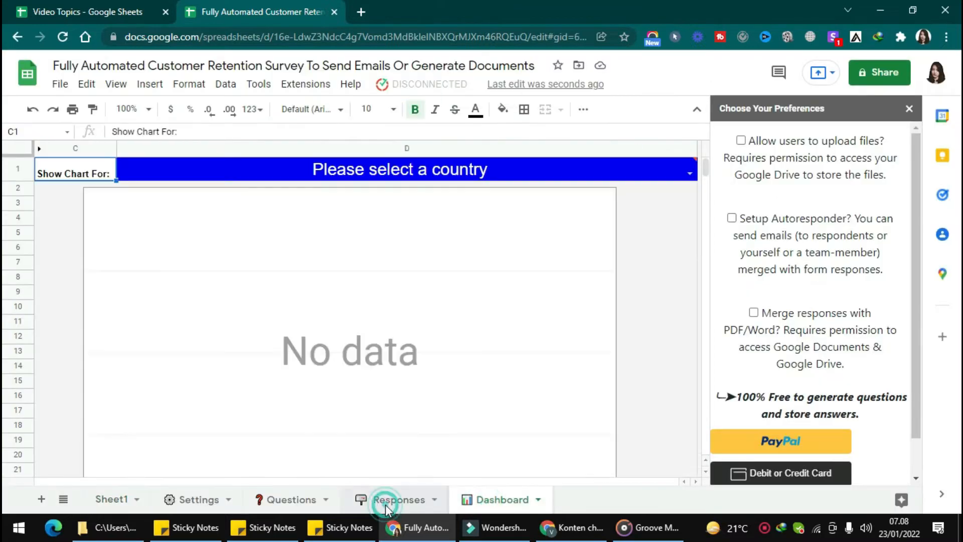
# - Look through the loaded template's Responses, Questions and Settings sheets
pyautogui.click(386, 501)
pyautogui.click(292, 499)
pyautogui.click(224, 501)
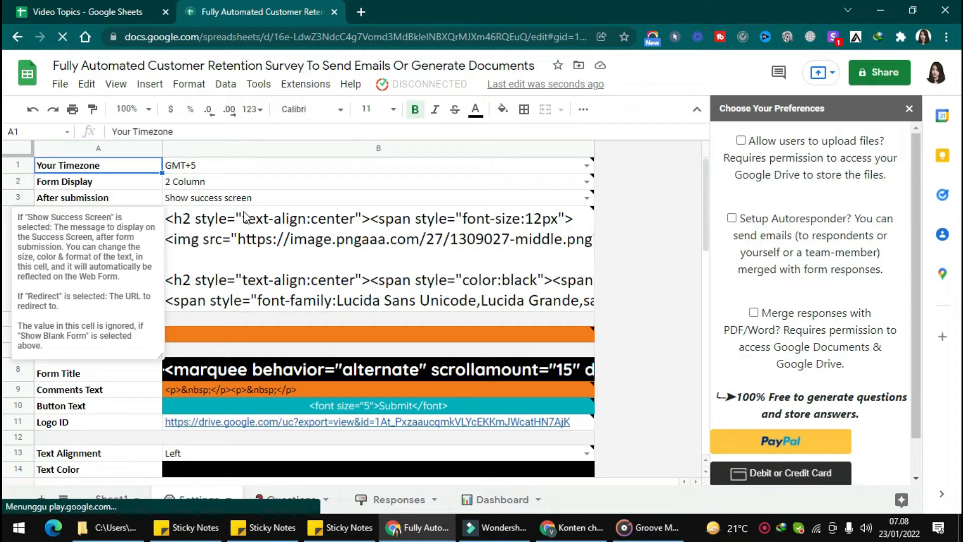
# - Request the Kulfi Forms web form link and authorize Kulfi_Forms_ClientScript to access the Google account
pyautogui.click(420, 88)
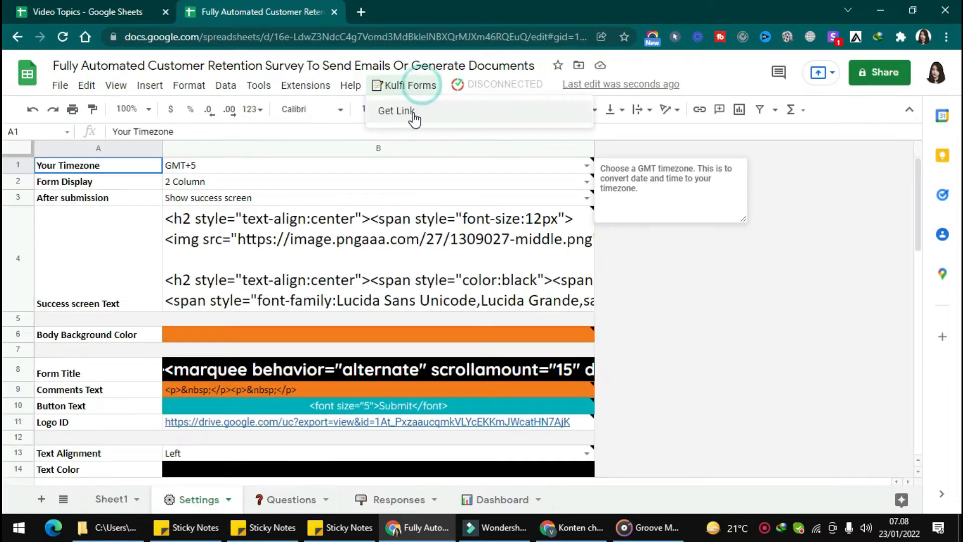
pyautogui.click(412, 113)
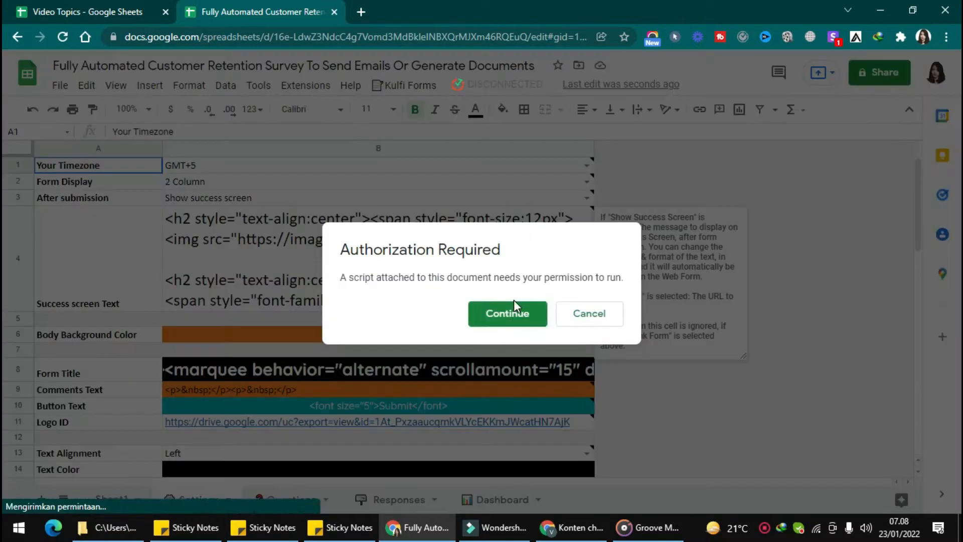
pyautogui.click(514, 304)
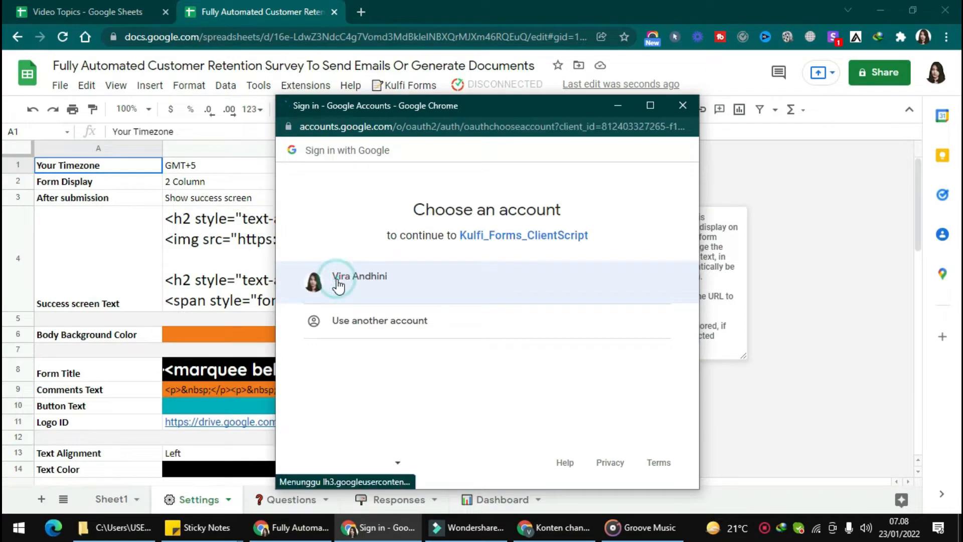
pyautogui.click(336, 284)
pyautogui.click(308, 384)
pyautogui.scroll(-1, 321, 397)
pyautogui.click(331, 419)
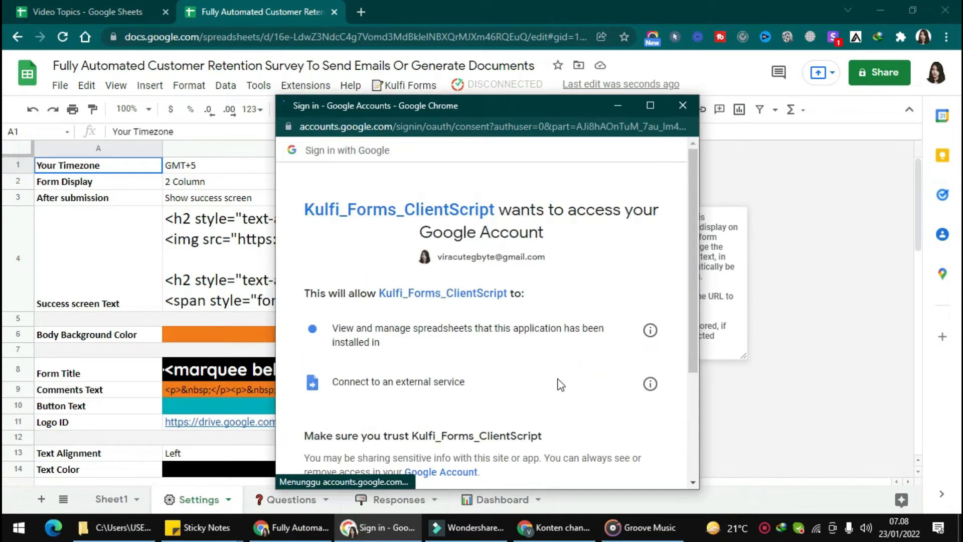
pyautogui.scroll(-3, 559, 383)
pyautogui.click(585, 391)
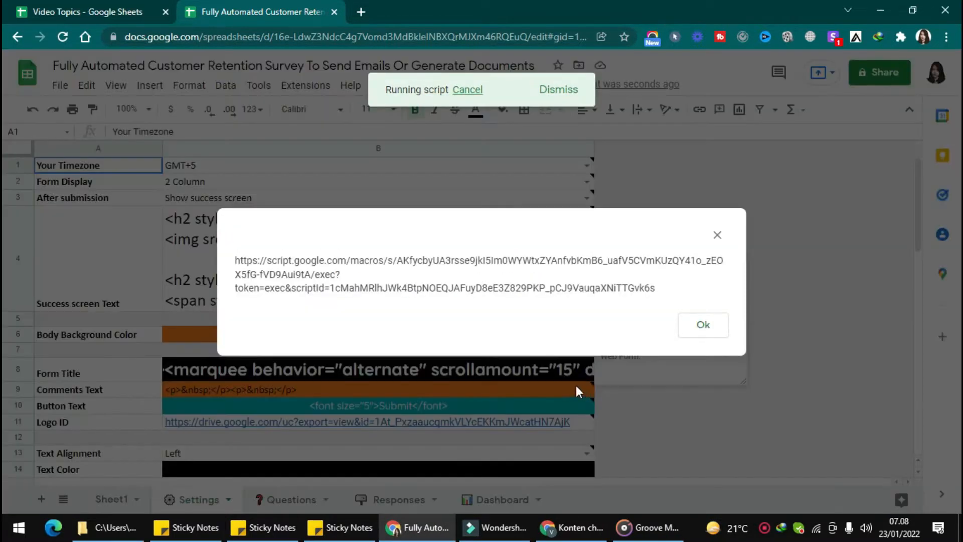
# - Copy the generated form link, open it in a new browser tab and look over the survey form
pyautogui.moveTo(235, 265); pyautogui.dragTo(677, 291)
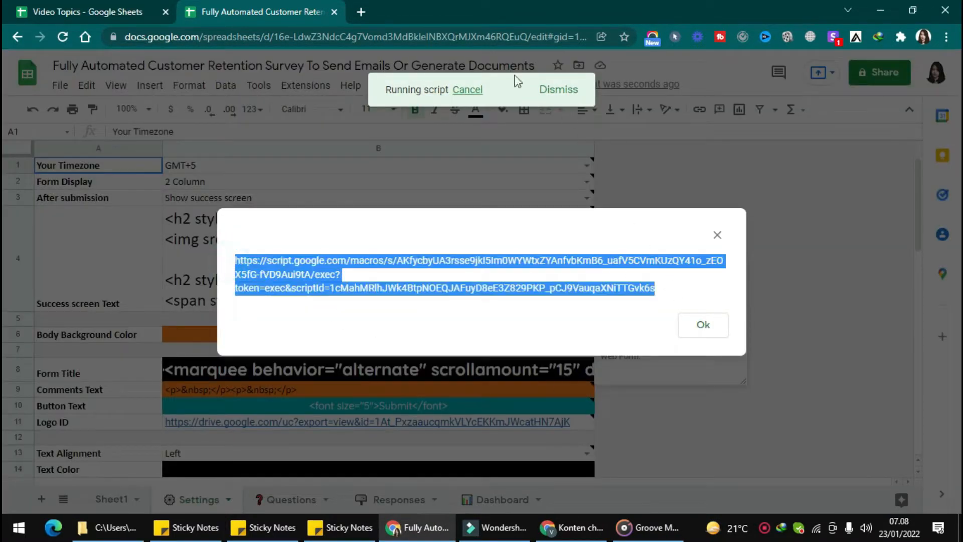
pyautogui.click(367, 11)
pyautogui.hotkey('ctrl', 'v')
pyautogui.press('Return')
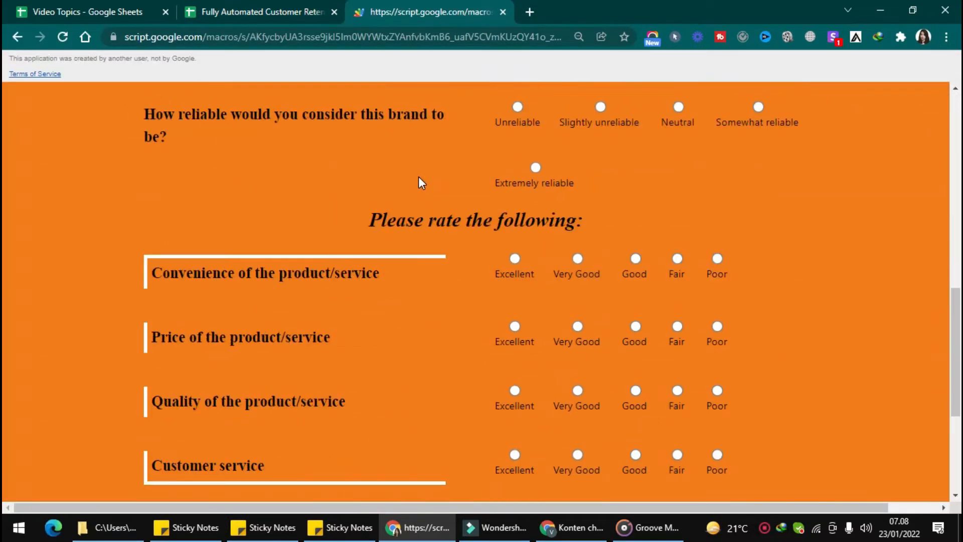
pyautogui.scroll(5, 418, 176)
pyautogui.scroll(5, 418, 183)
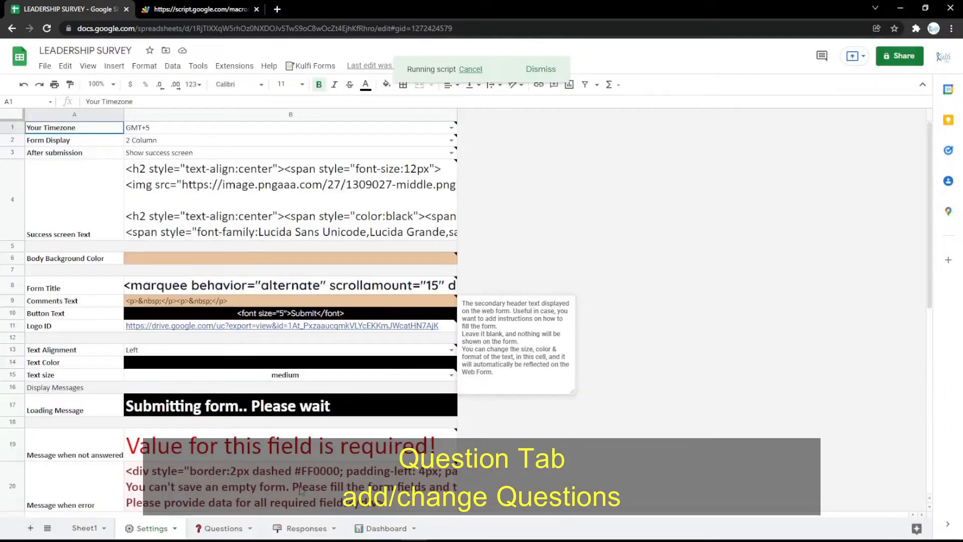
# - On the Questions sheet, insert a row above the Department question and set its question type to Text
pyautogui.click(224, 528)
pyautogui.rightClick(14, 178)
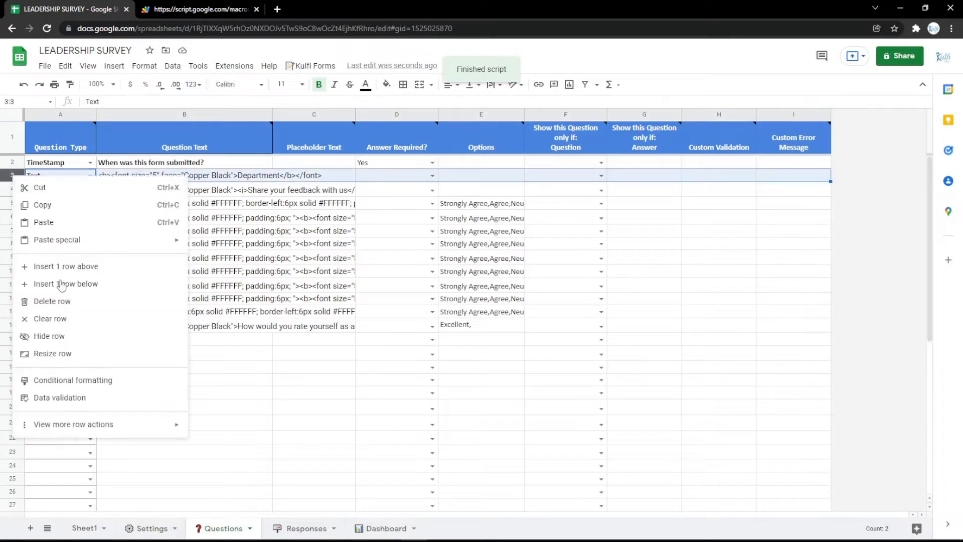
pyautogui.click(53, 266)
pyautogui.click(90, 176)
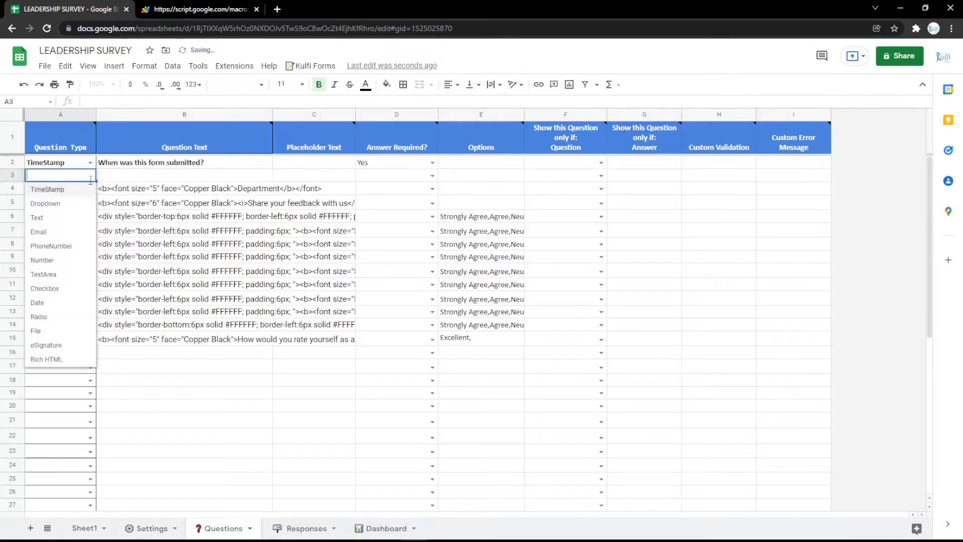
pyautogui.click(62, 221)
# - Copy the Department question text into the new row 3 and change its label to Name
pyautogui.click(163, 190)
pyautogui.click(165, 178)
pyautogui.write('<b><font size="5" face="Copper Black">Department</b></font>')
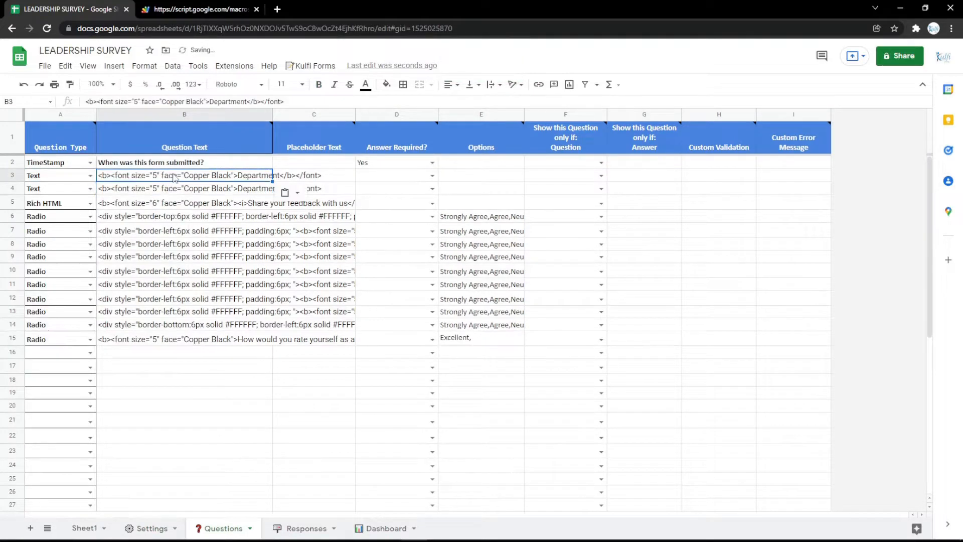
pyautogui.doubleClick(223, 180)
pyautogui.write('Nam')
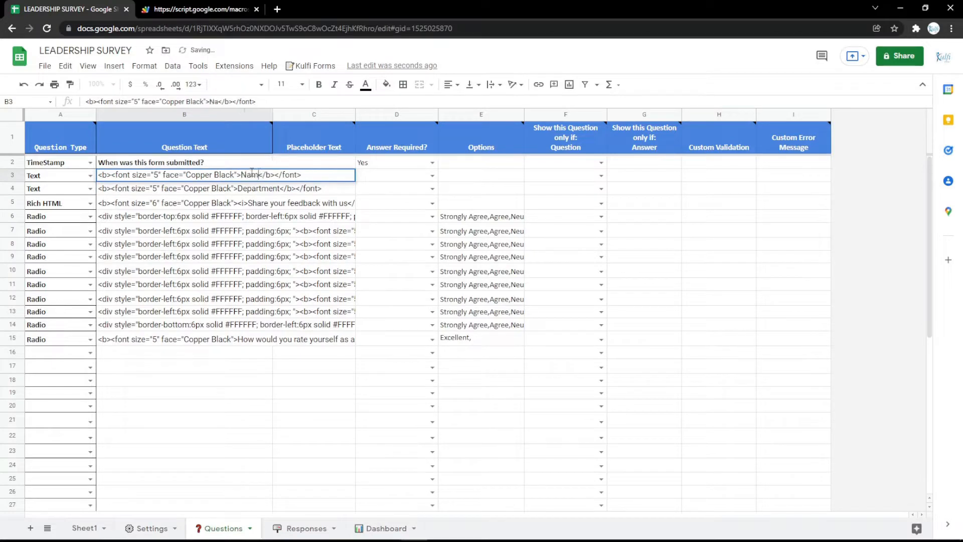
pyautogui.write('e')
pyautogui.press('Return')
# - Reload the web form to check the added question, and return to the spreadsheet
pyautogui.hotkey('ctrl', 'Tab')
pyautogui.press('F5')
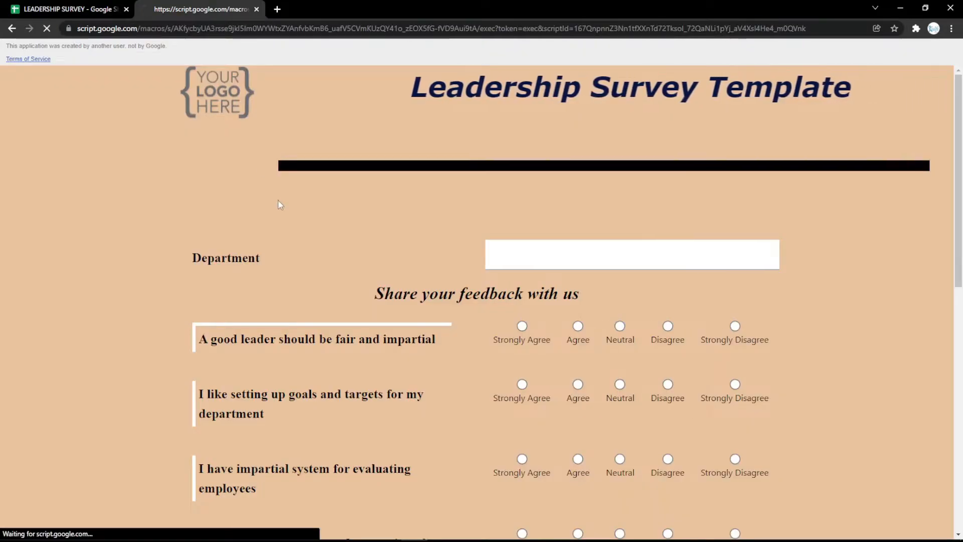
pyautogui.hotkey('ctrl', 'Tab')
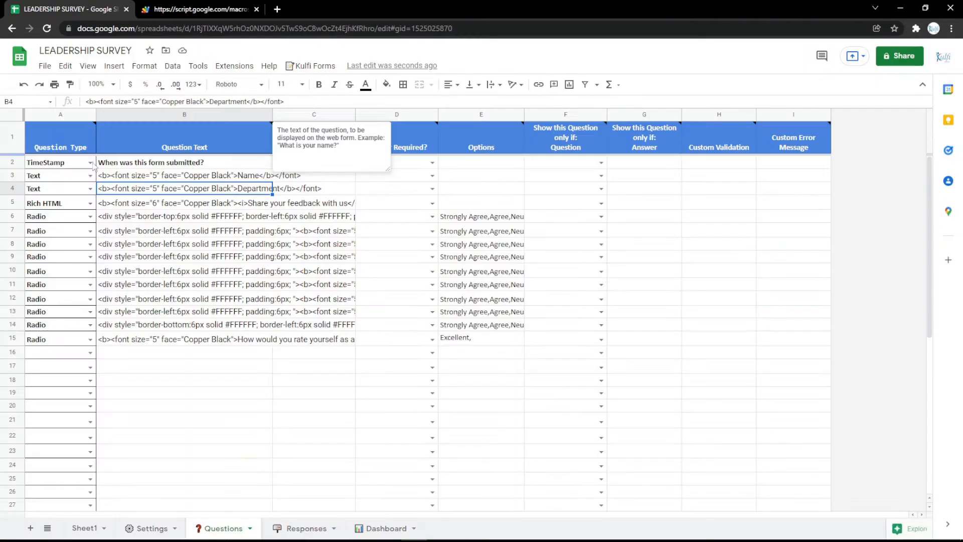
# - Change the row 3 question to type Email with the label Email, and check it on the reloaded web form
pyautogui.click(90, 176)
pyautogui.click(59, 245)
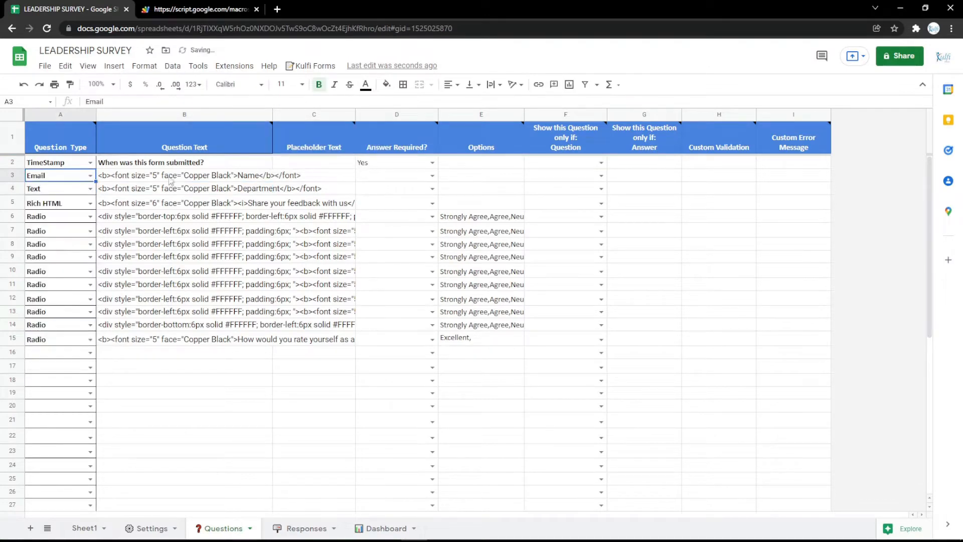
pyautogui.doubleClick(189, 177)
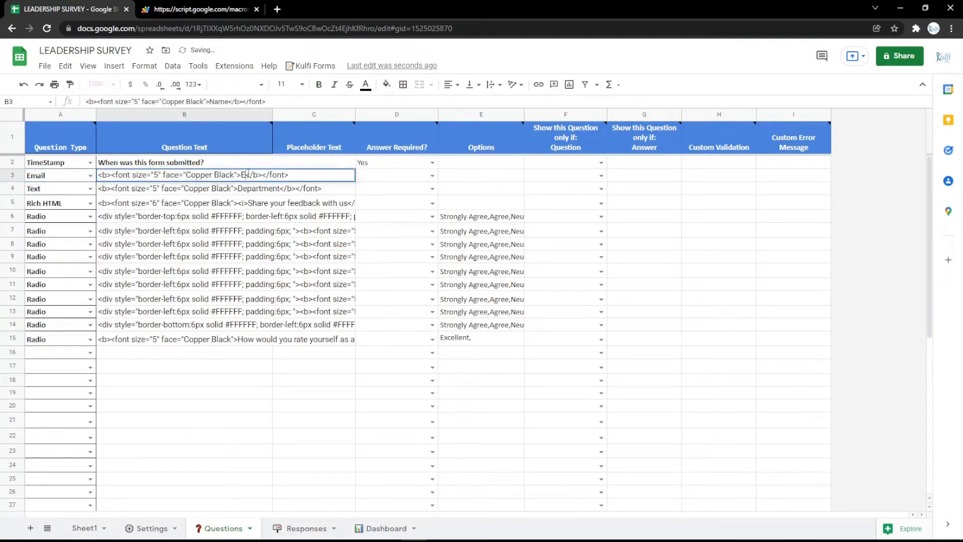
pyautogui.press('Return')
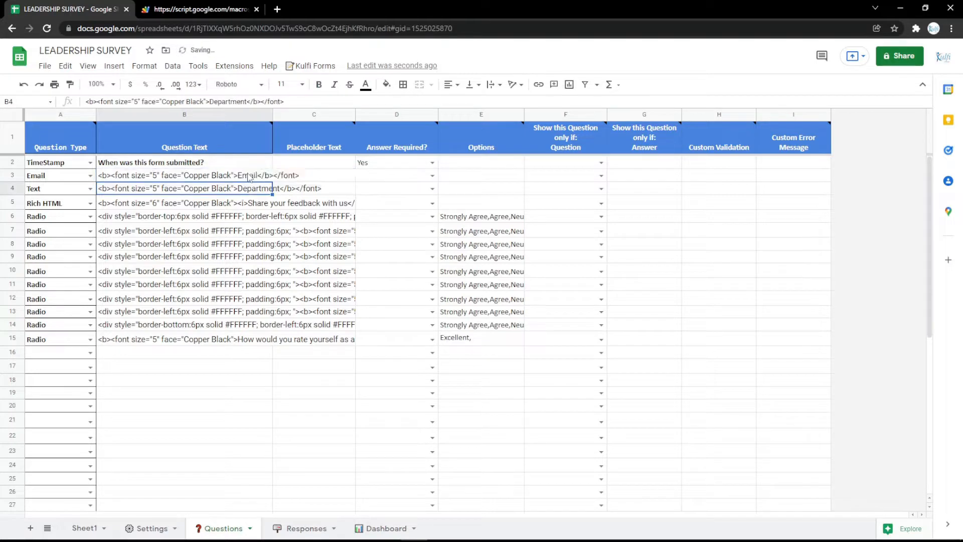
pyautogui.hotkey('ctrl', 'Tab')
pyautogui.press('F5')
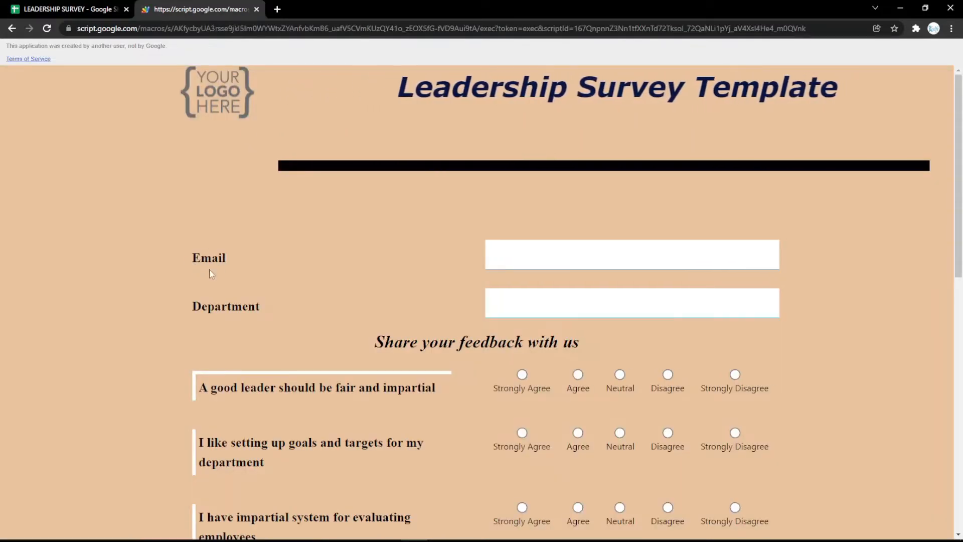
pyautogui.hotkey('ctrl', 'Tab')
# - Change the row 3 question to type PhoneNumber with the label Phone Number, and check it on the reloaded web form
pyautogui.click(91, 175)
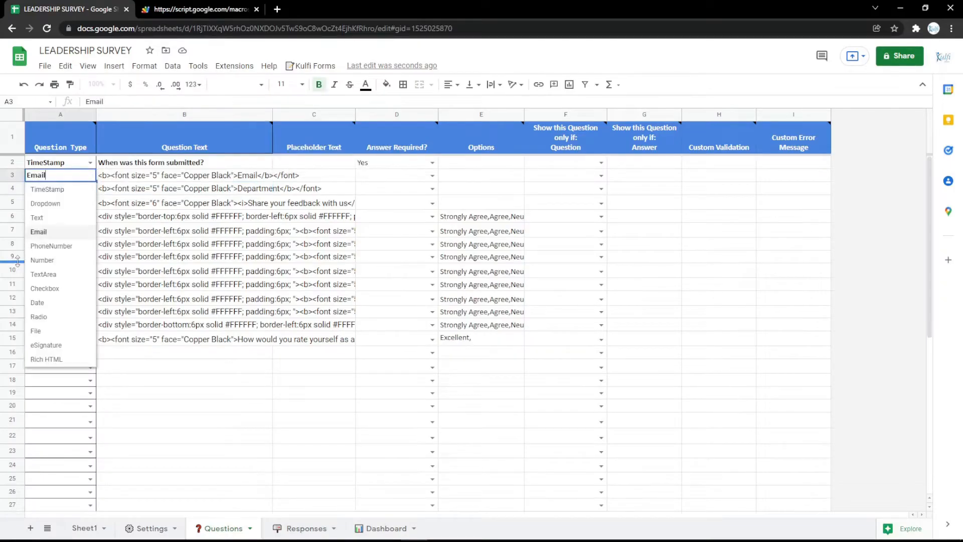
pyautogui.click(47, 246)
pyautogui.doubleClick(256, 175)
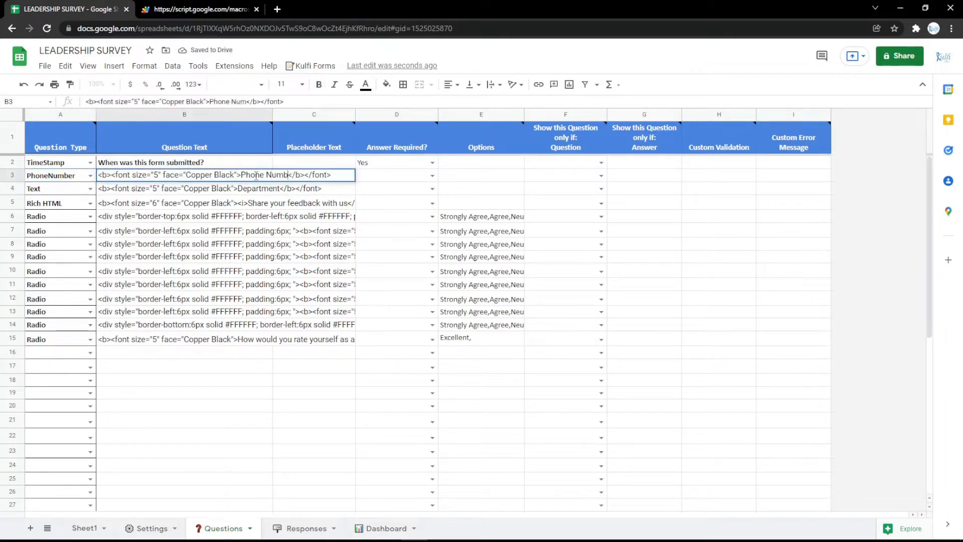
pyautogui.press('Return')
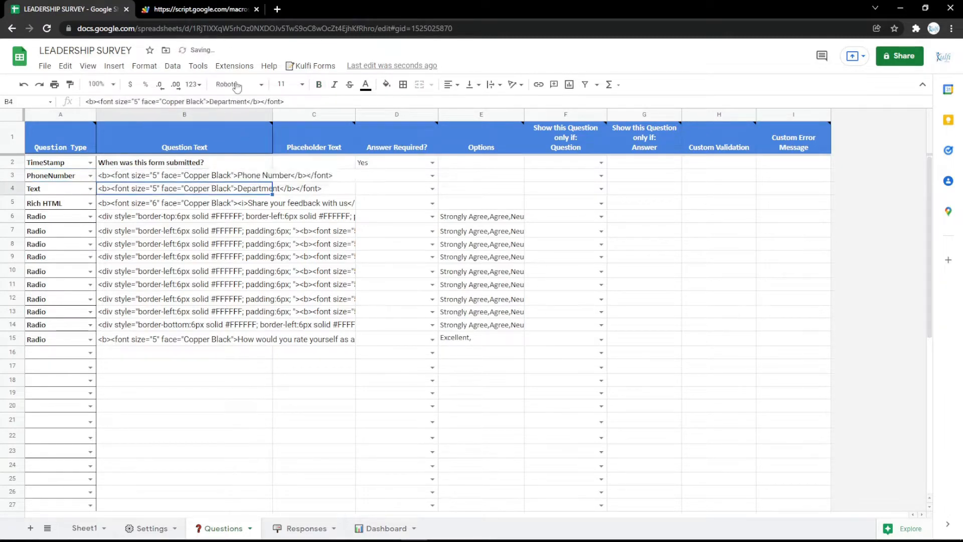
pyautogui.hotkey('ctrl', 'Tab')
pyautogui.press('F5')
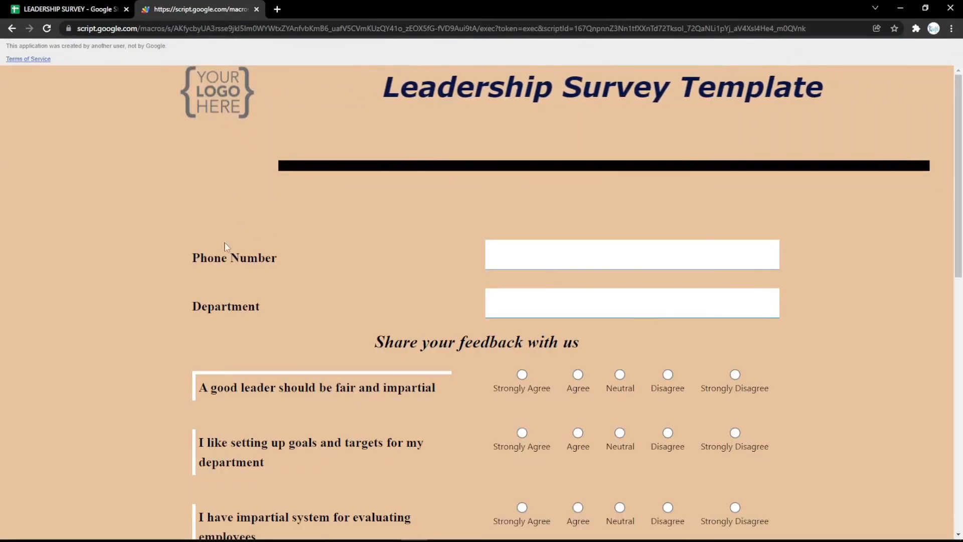
pyautogui.hotkey('ctrl', 'Tab')
# - Change the row 3 question to type TextArea with the label Address, and check it on the reloaded web form
pyautogui.click(90, 176)
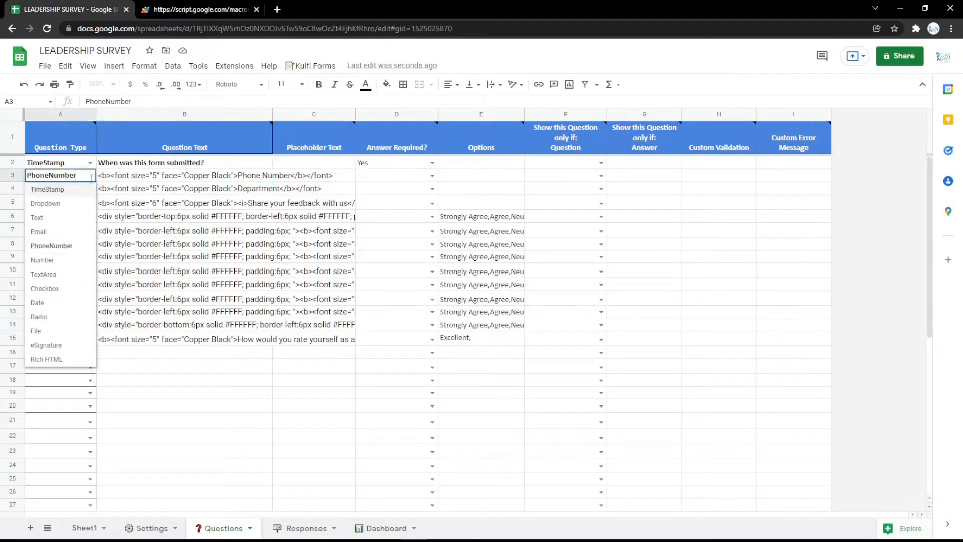
pyautogui.click(59, 262)
pyautogui.click(90, 176)
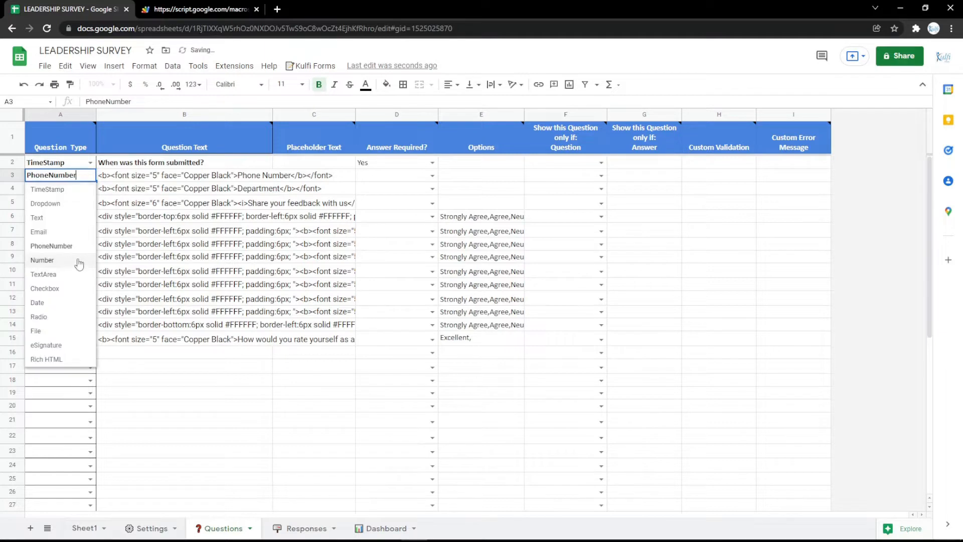
pyautogui.click(72, 274)
pyautogui.doubleClick(245, 173)
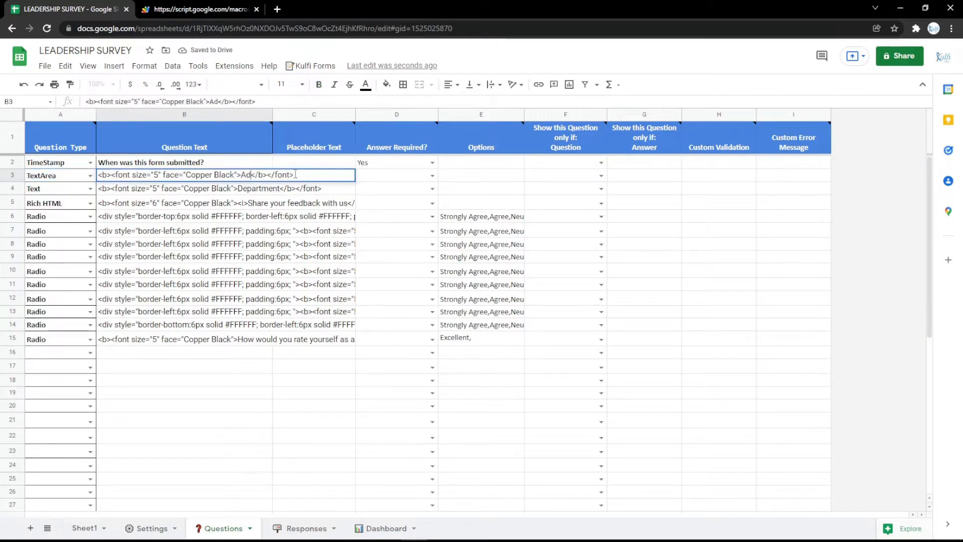
pyautogui.press('Return')
pyautogui.click(184, 7)
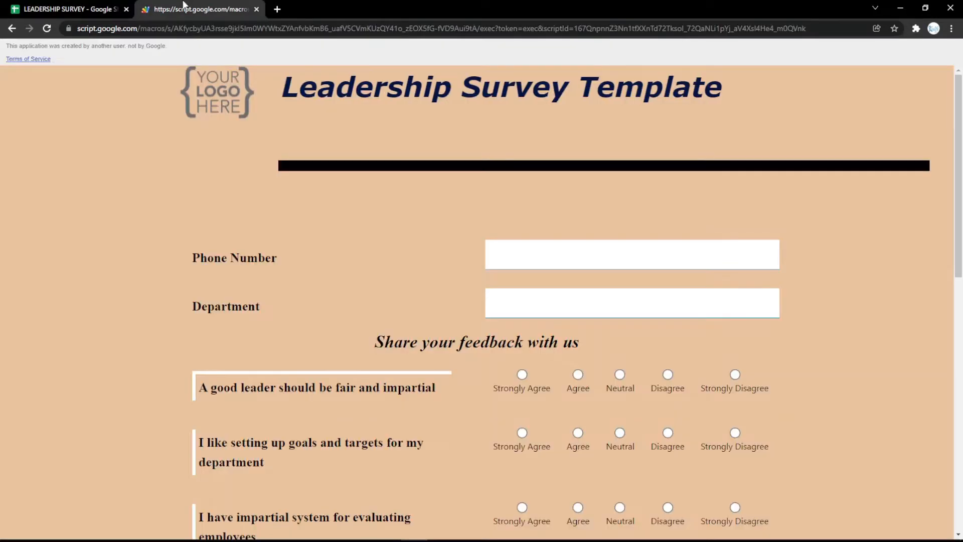
pyautogui.press('F5')
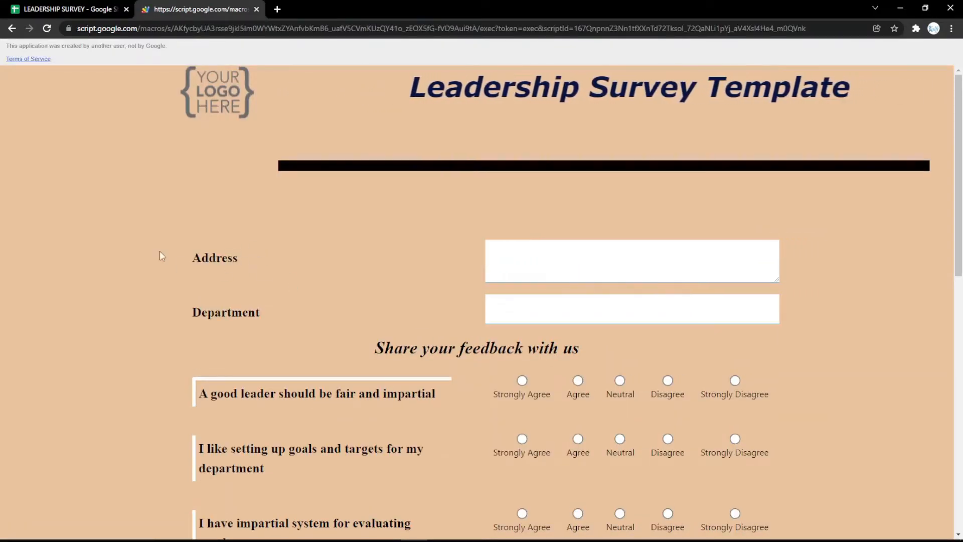
pyautogui.click(50, 6)
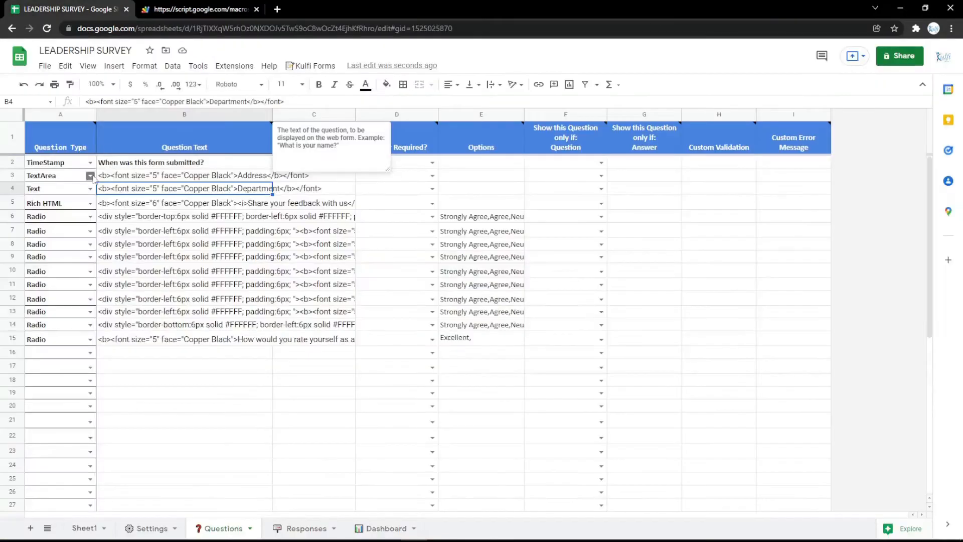
# - Change the row 3 question to type Date with the label Date
pyautogui.click(90, 176)
pyautogui.click(60, 288)
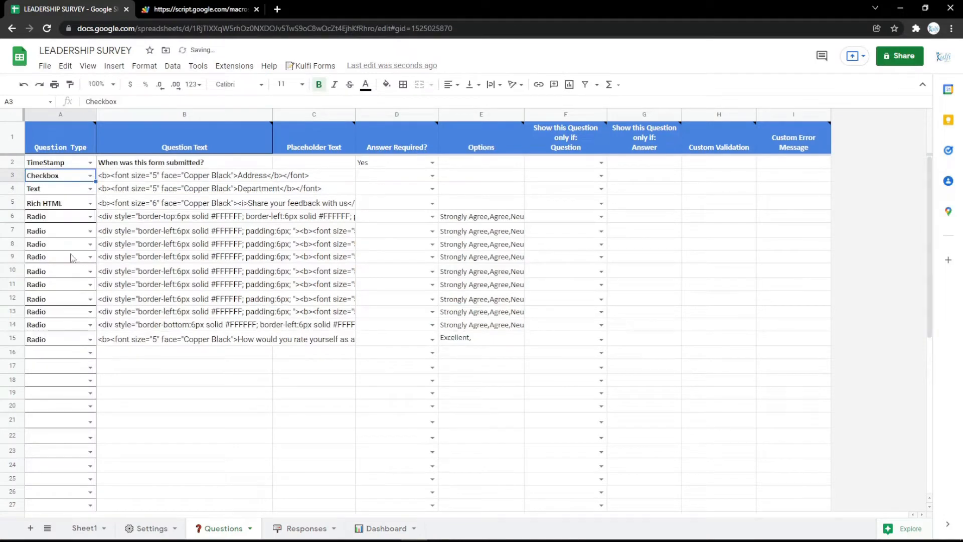
pyautogui.click(95, 178)
pyautogui.click(53, 302)
pyautogui.click(250, 175)
pyautogui.write('Dat')
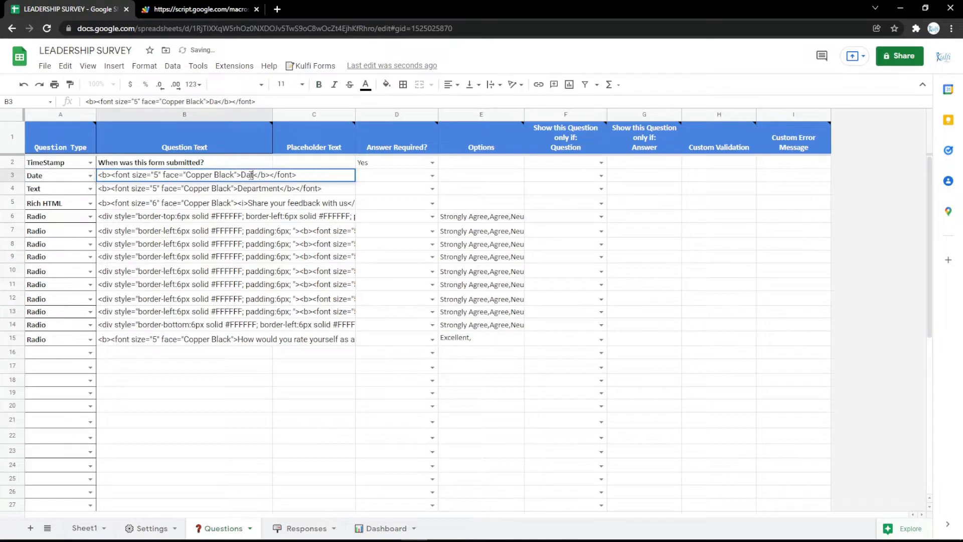
pyautogui.write('e')
pyautogui.click(251, 231)
# - Reload the web form, open the Date question's calendar to check it, and return to the spreadsheet
pyautogui.click(221, 9)
pyautogui.press('F5')
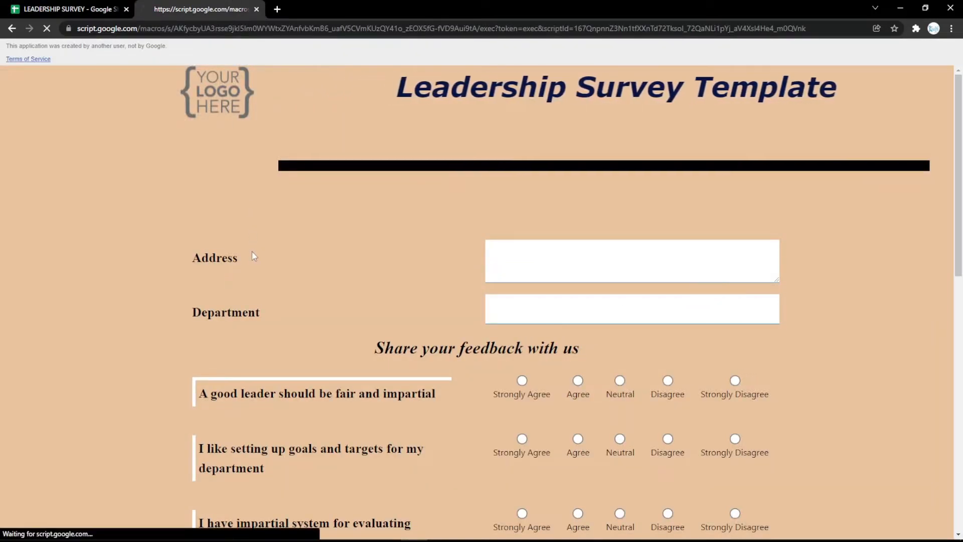
pyautogui.click(755, 254)
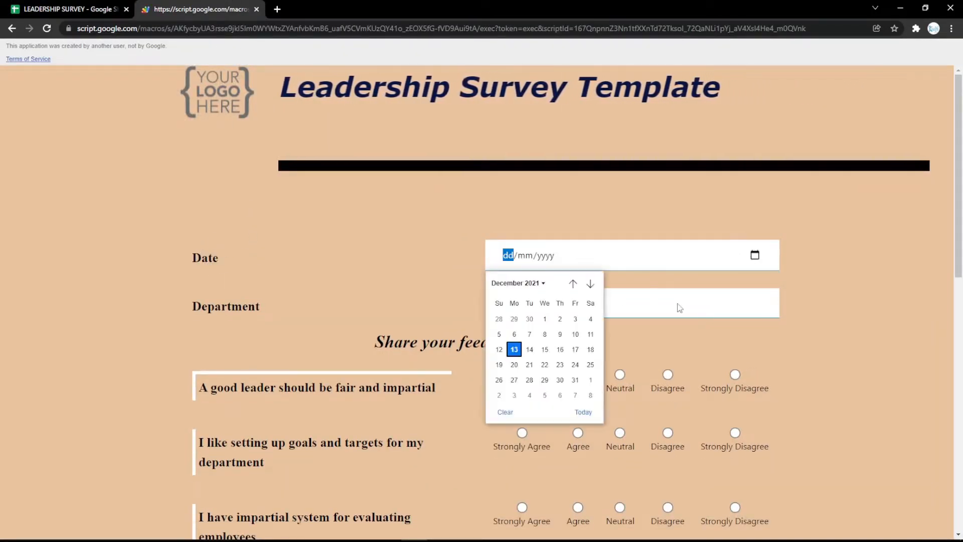
pyautogui.click(426, 252)
pyautogui.click(56, 9)
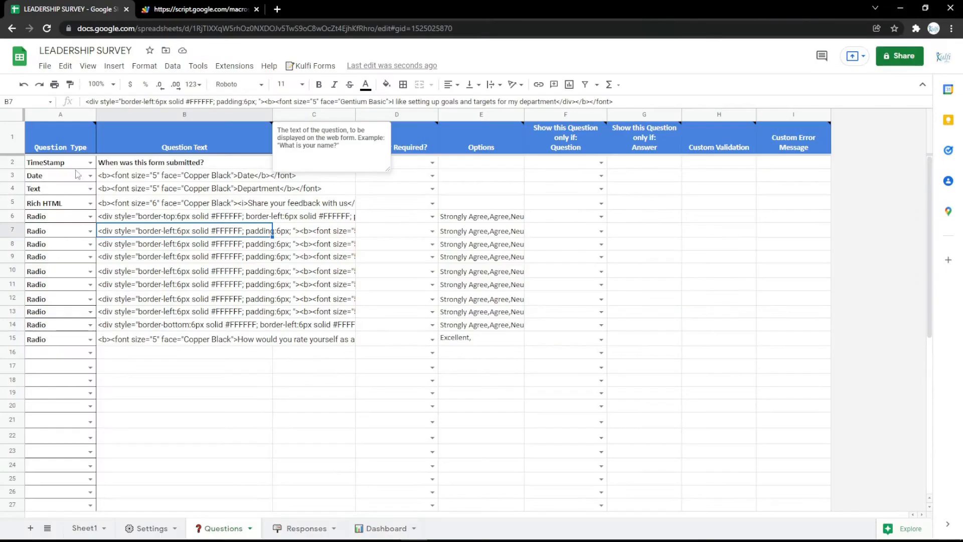
# - Change the row 3 question to type Radio with the label Gender and options Male, Female, and check it on the web form
pyautogui.click(90, 176)
pyautogui.click(47, 317)
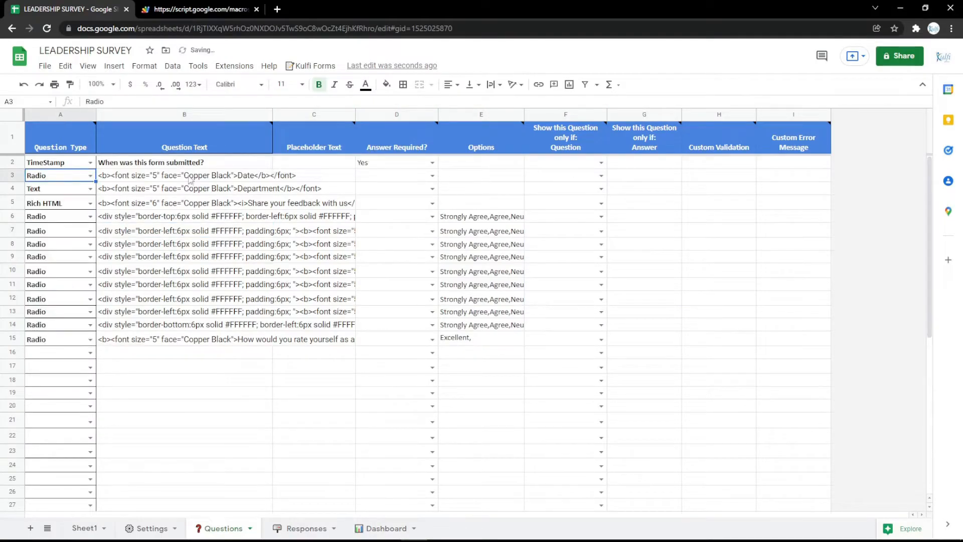
pyautogui.doubleClick(281, 172)
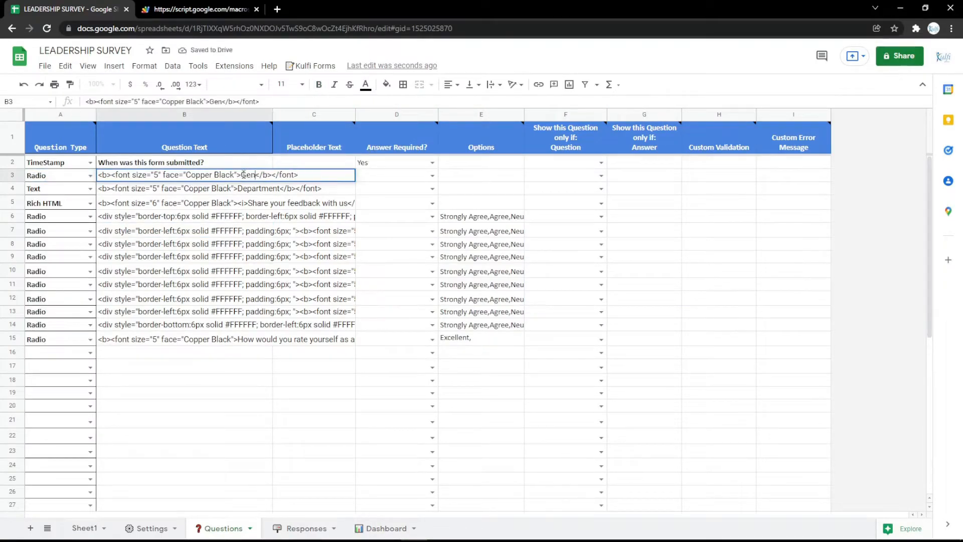
pyautogui.press('Return')
pyautogui.click(448, 178)
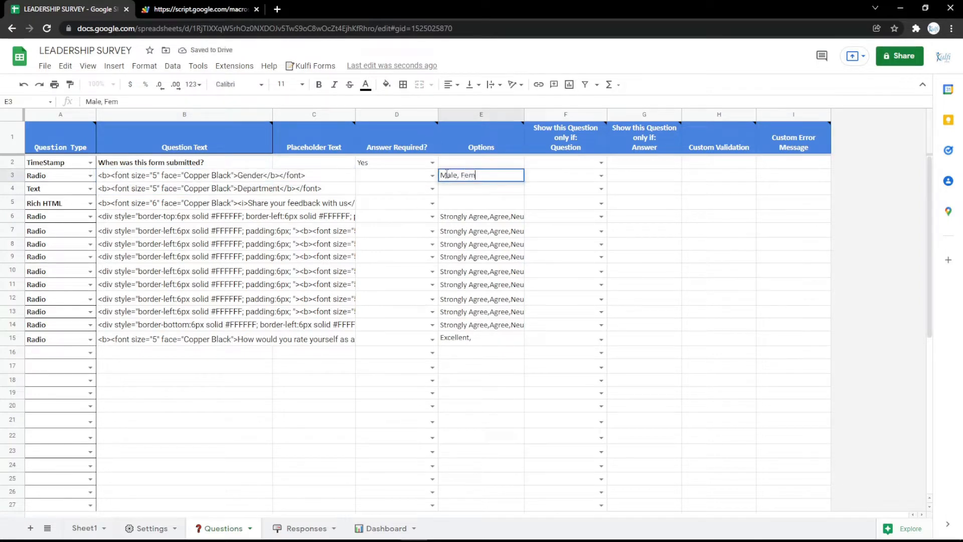
pyautogui.press('Return')
pyautogui.click(201, 9)
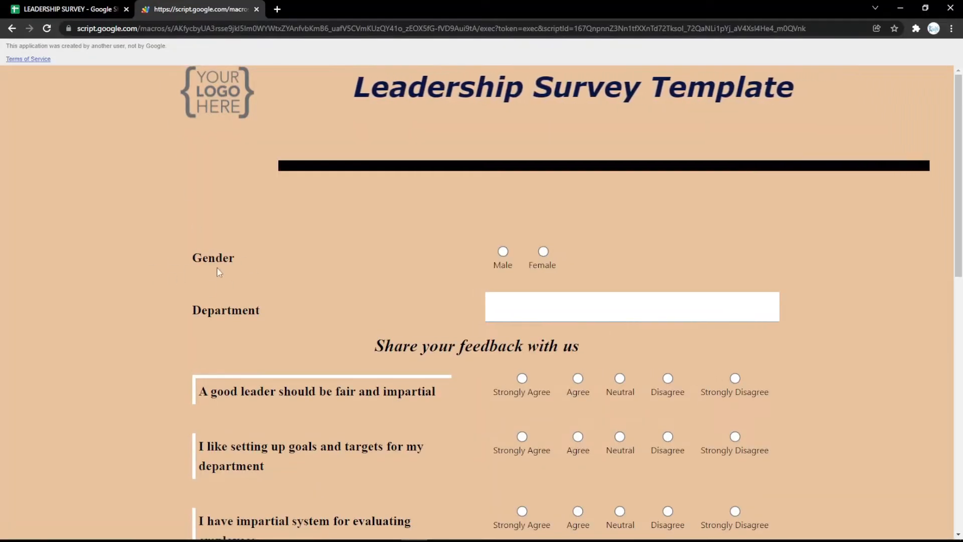
pyautogui.click(58, 6)
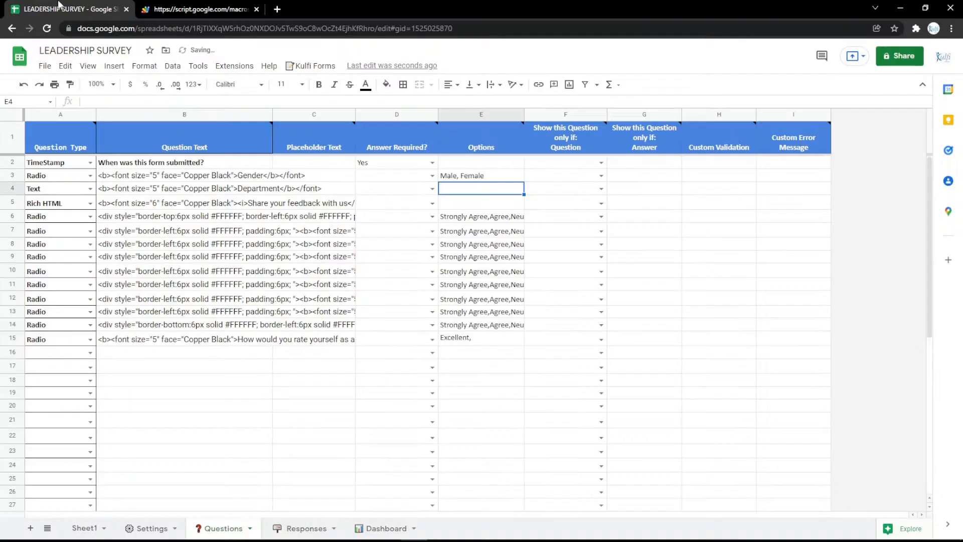
# - Change the row 3 question to type File with the label File, and clear its options
pyautogui.click(90, 176)
pyautogui.click(40, 327)
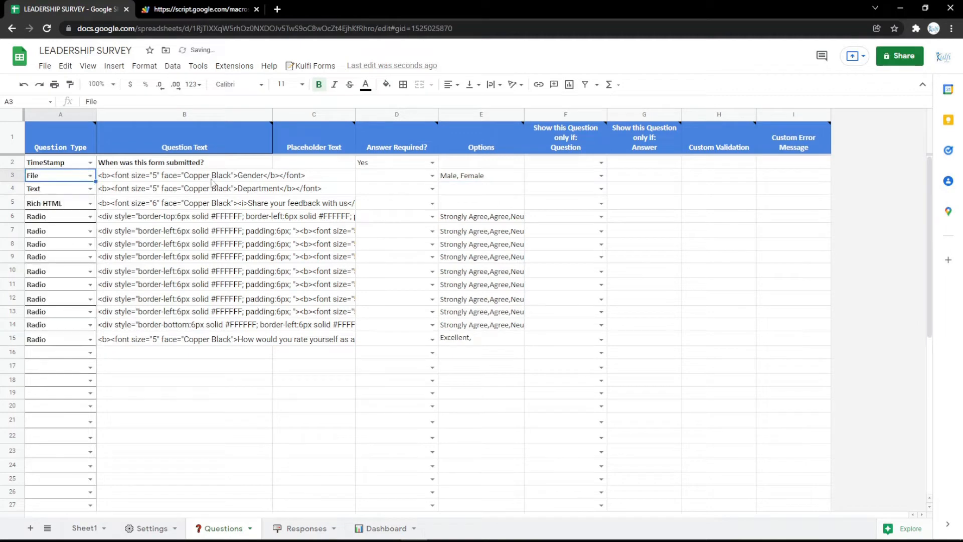
pyautogui.doubleClick(248, 175)
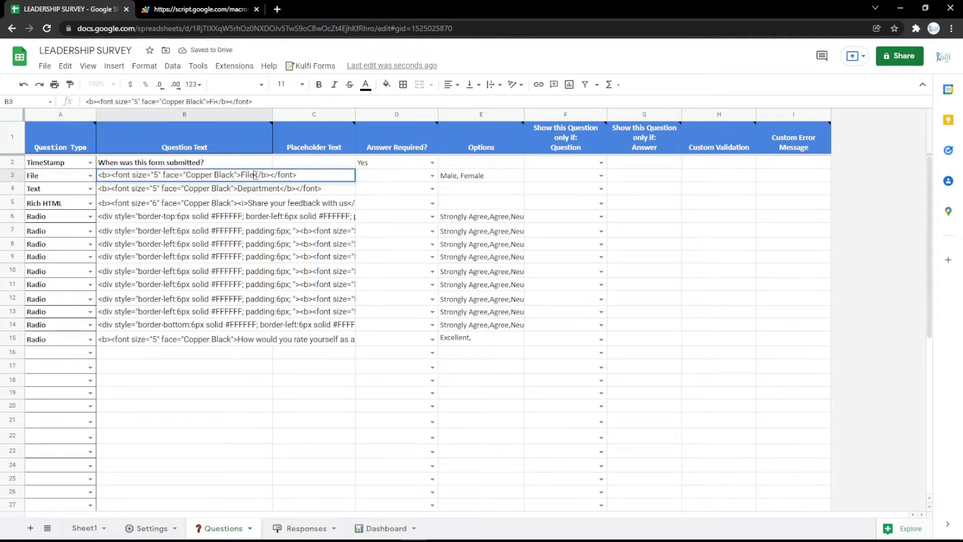
pyautogui.press('Return')
pyautogui.click(463, 176)
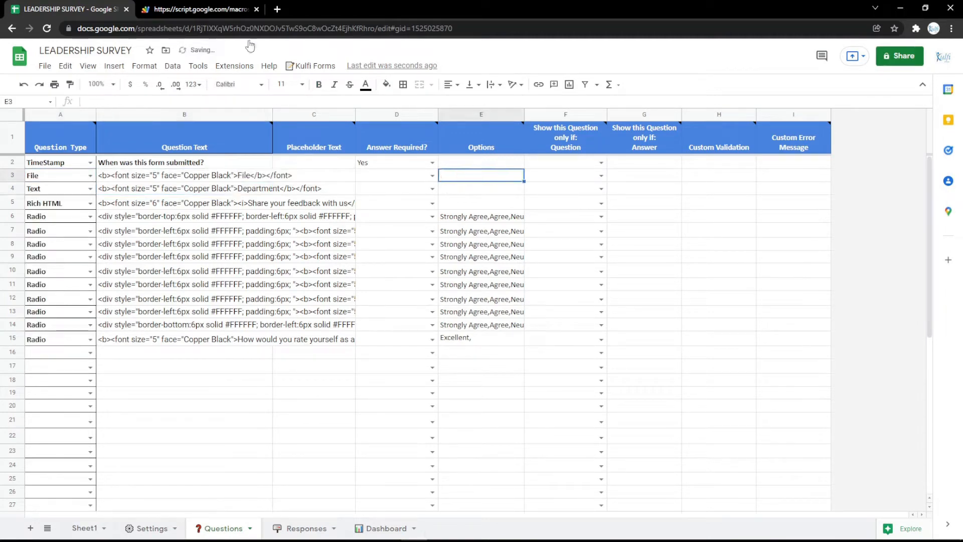
# - Reload the web form, upload the identity image to the File question as a test, and return to the spreadsheet
pyautogui.click(200, 9)
pyautogui.press('F5')
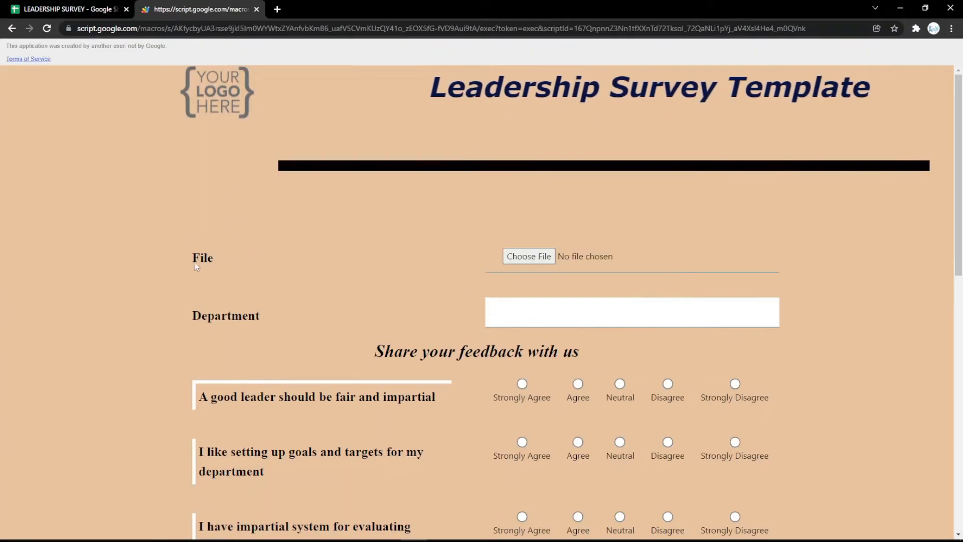
pyautogui.click(547, 260)
pyautogui.click(129, 111)
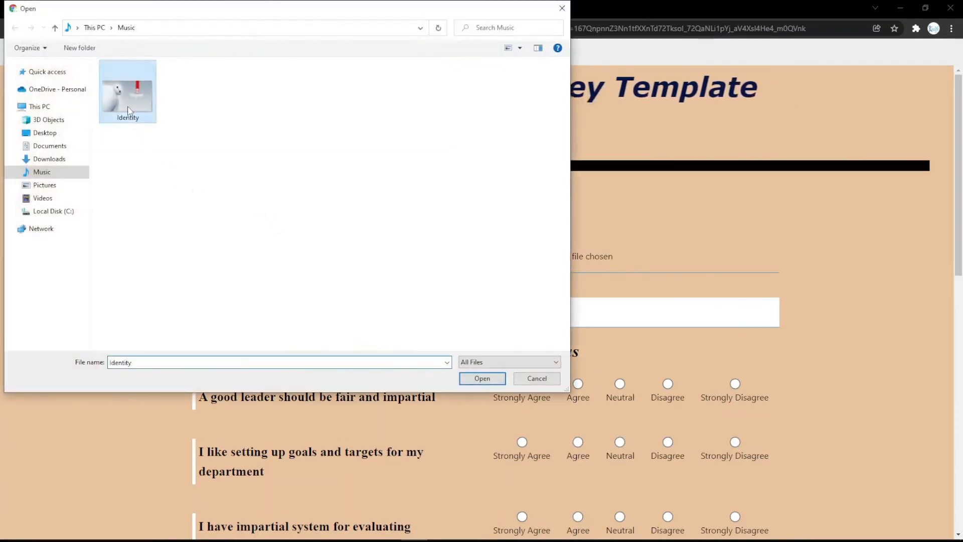
pyautogui.doubleClick(129, 111)
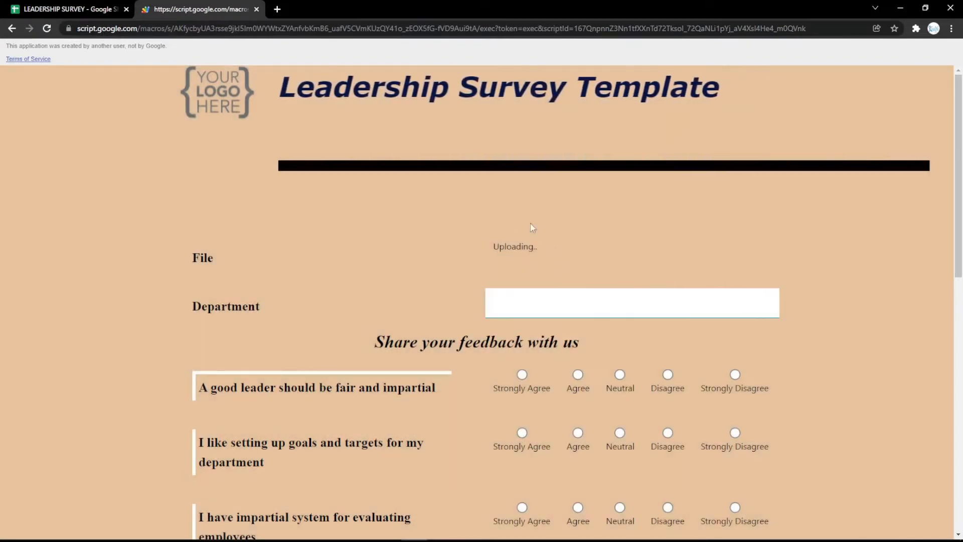
pyautogui.click(77, 6)
# - Change the row 3 question to type eSignature with the label Signature
pyautogui.click(90, 176)
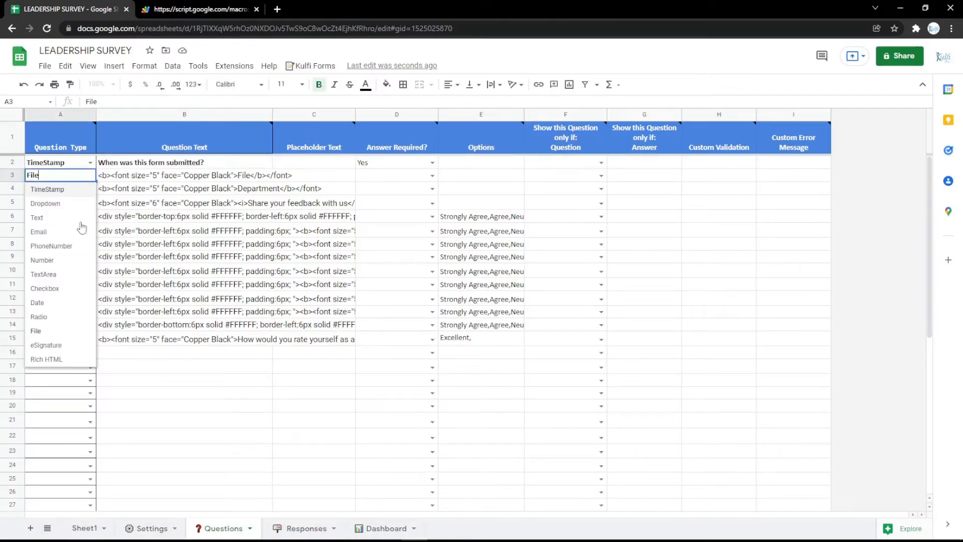
pyautogui.click(49, 343)
pyautogui.doubleClick(230, 175)
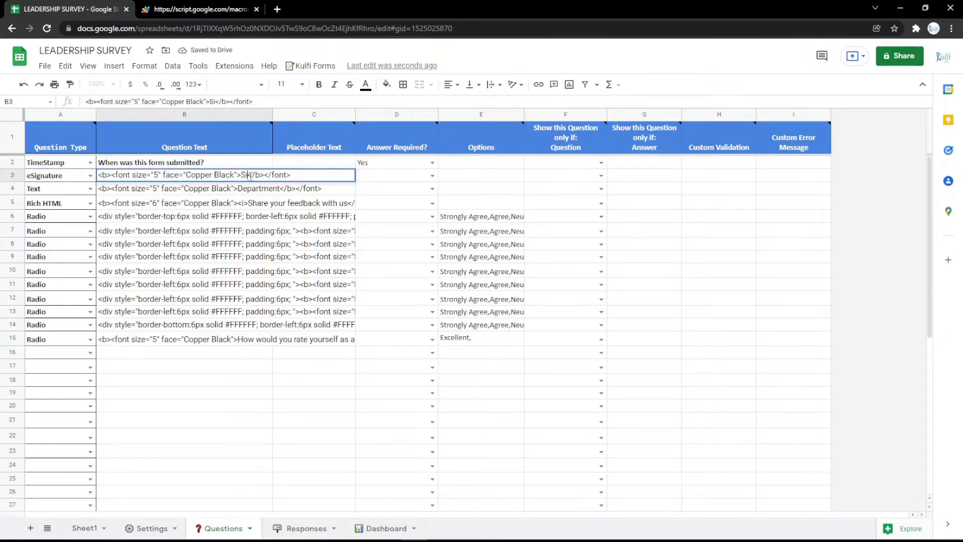
pyautogui.write('Signature')
pyautogui.press('Return')
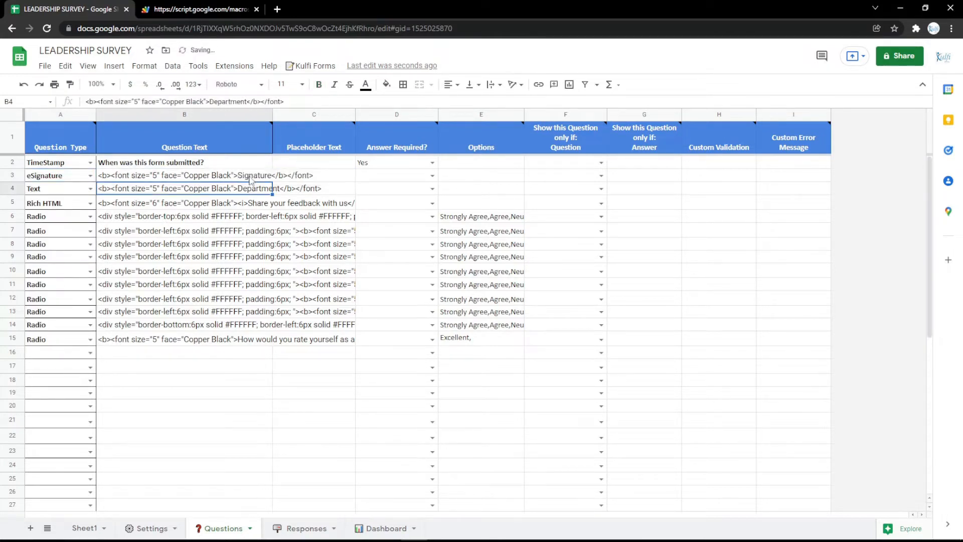
# - Reload the web form, draw a test signature in the Signature question and clear it, and return to the spreadsheet
pyautogui.hotkey('ctrl', 'Tab')
pyautogui.press('F5')
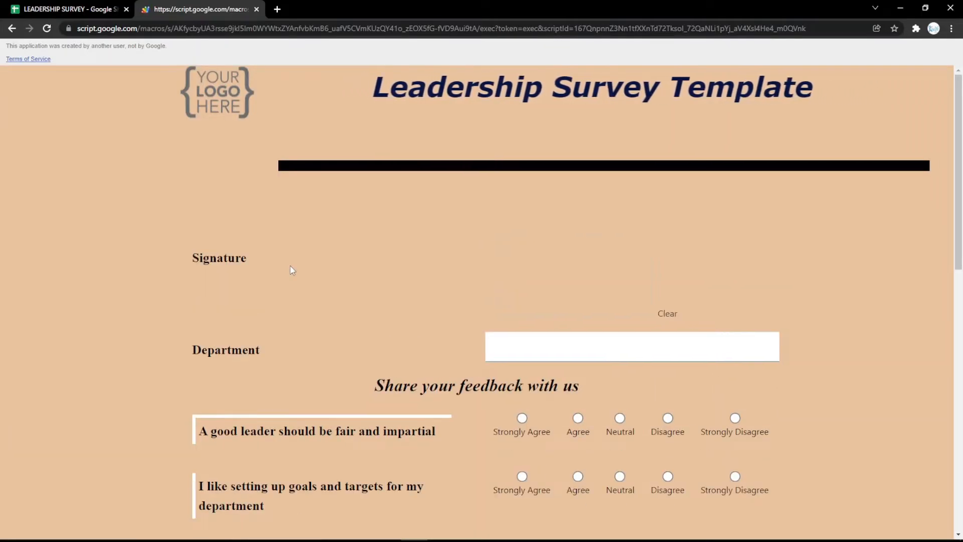
pyautogui.moveTo(545, 252)
pyautogui.mouseDown()
pyautogui.moveTo(615, 284)
pyautogui.moveTo(586, 259)
pyautogui.moveTo(649, 299)
pyautogui.mouseUp()
pyautogui.click(674, 317)
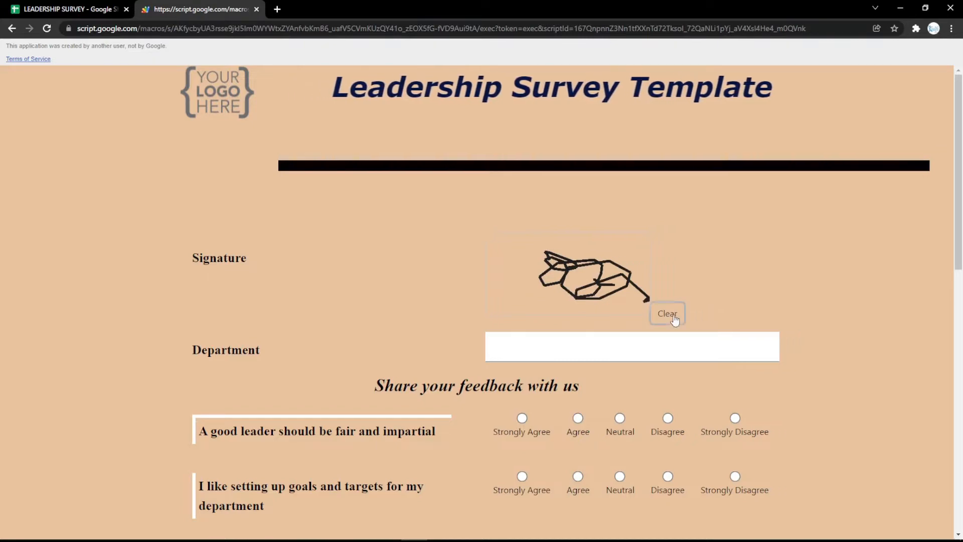
pyautogui.click(666, 314)
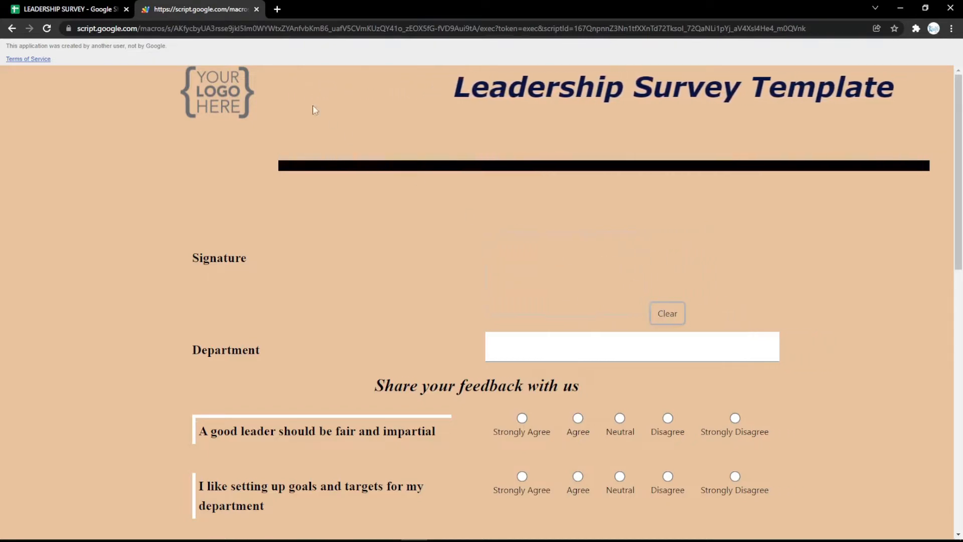
pyautogui.click(103, 5)
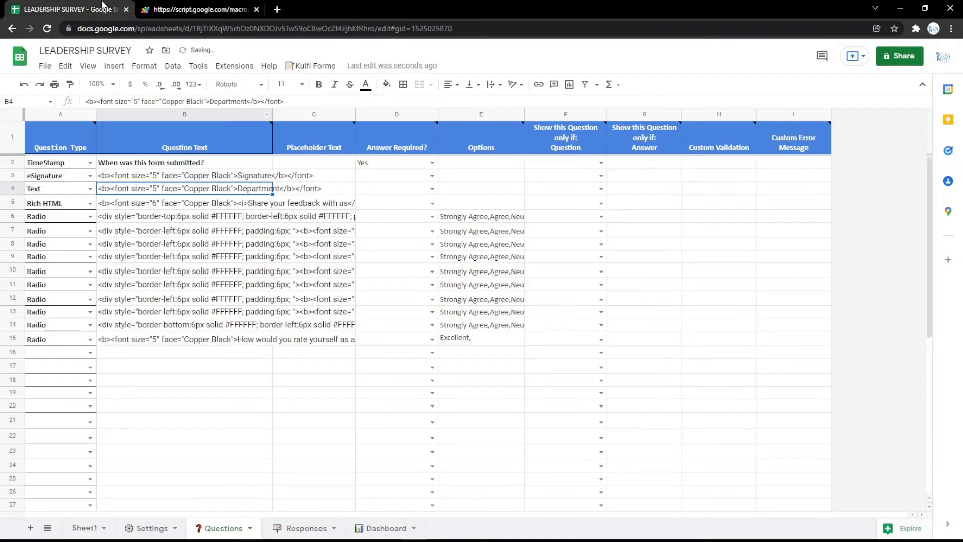
# - Change the row 3 question type to Rich HTML and select its question text cell
pyautogui.click(91, 176)
pyautogui.click(74, 358)
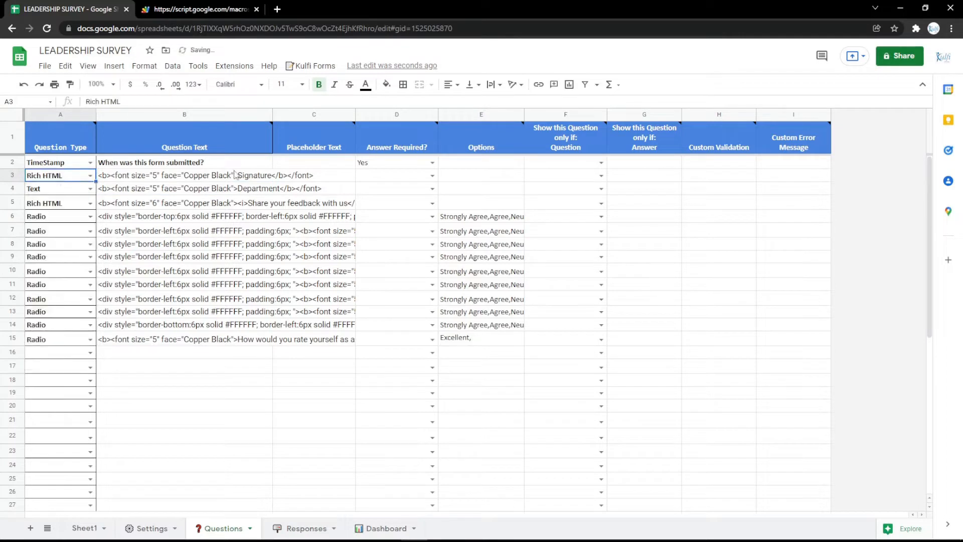
pyautogui.doubleClick(251, 175)
pyautogui.click(248, 201)
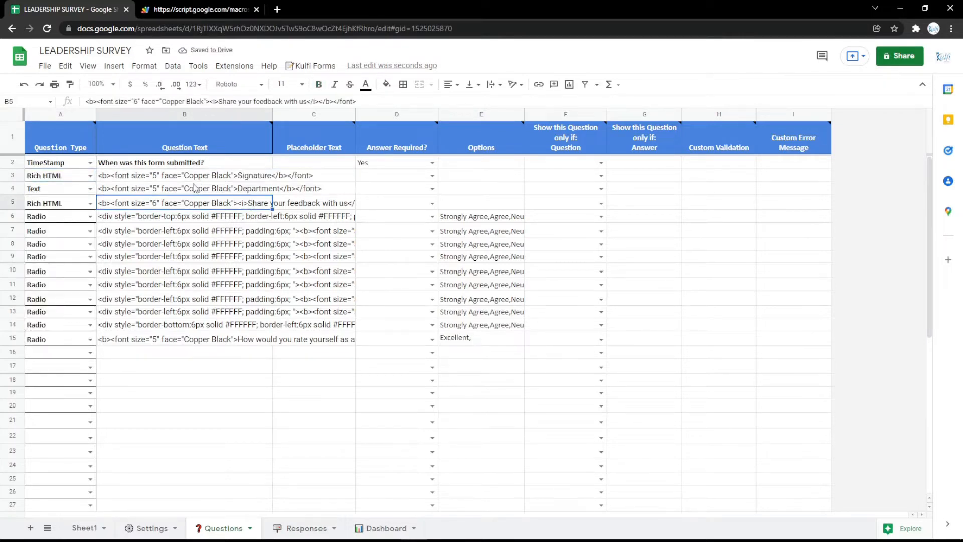
pyautogui.click(193, 184)
pyautogui.click(189, 177)
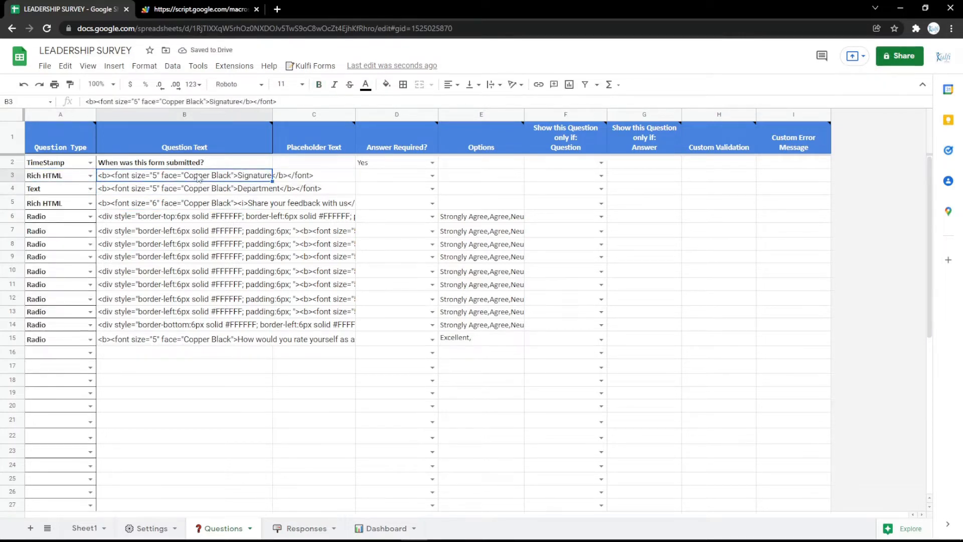
# - Open Google Maps in a new browser tab and copy the medium-size map embed HTML for Google Indonesia
pyautogui.click(277, 9)
pyautogui.click(83, 47)
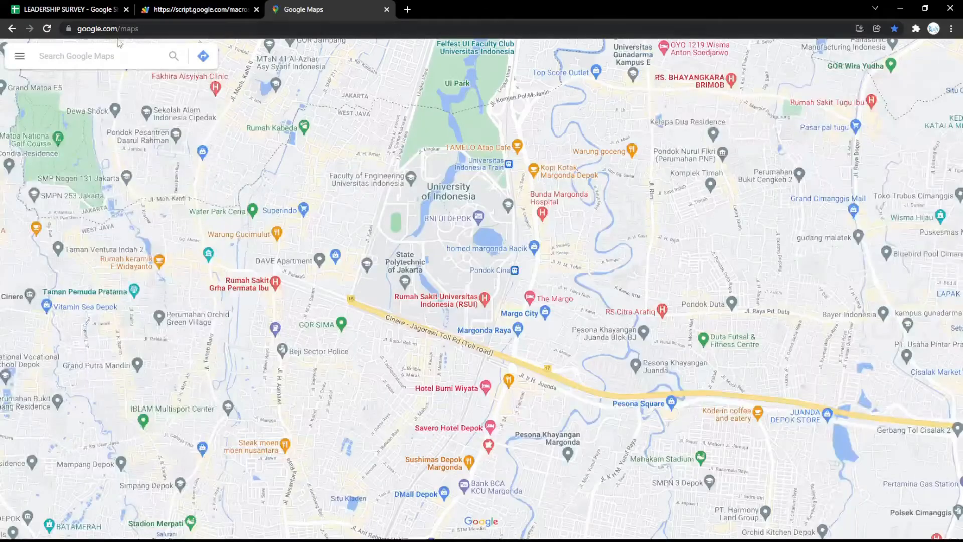
pyautogui.click(121, 55)
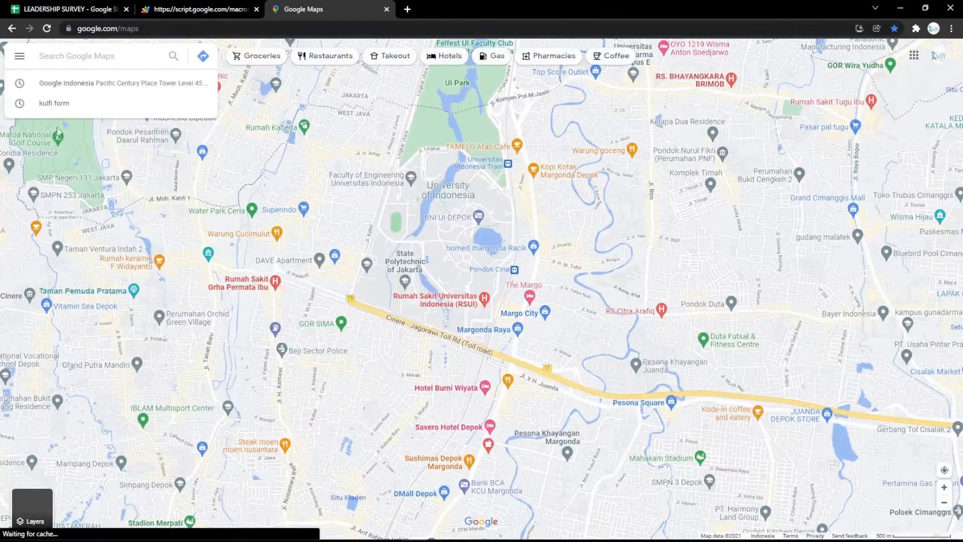
pyautogui.click(65, 86)
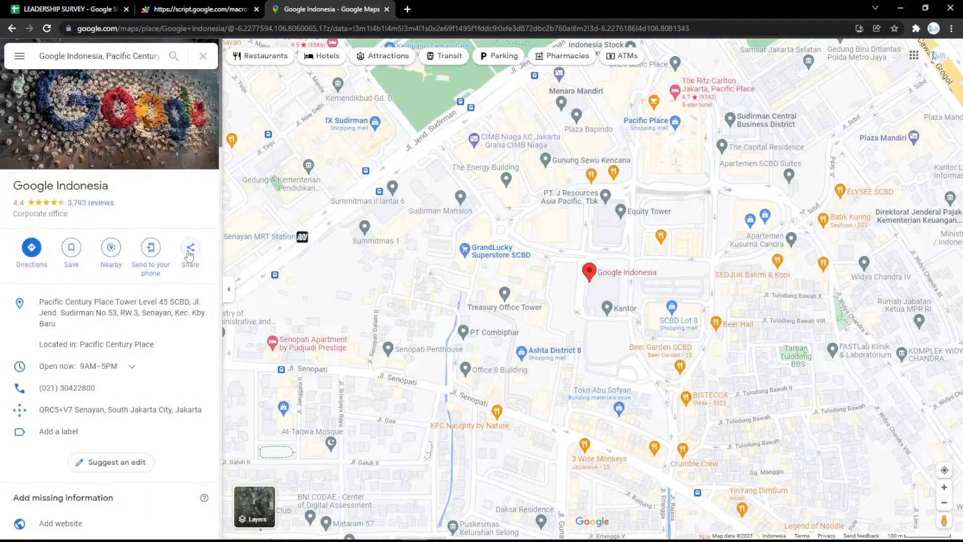
pyautogui.click(190, 251)
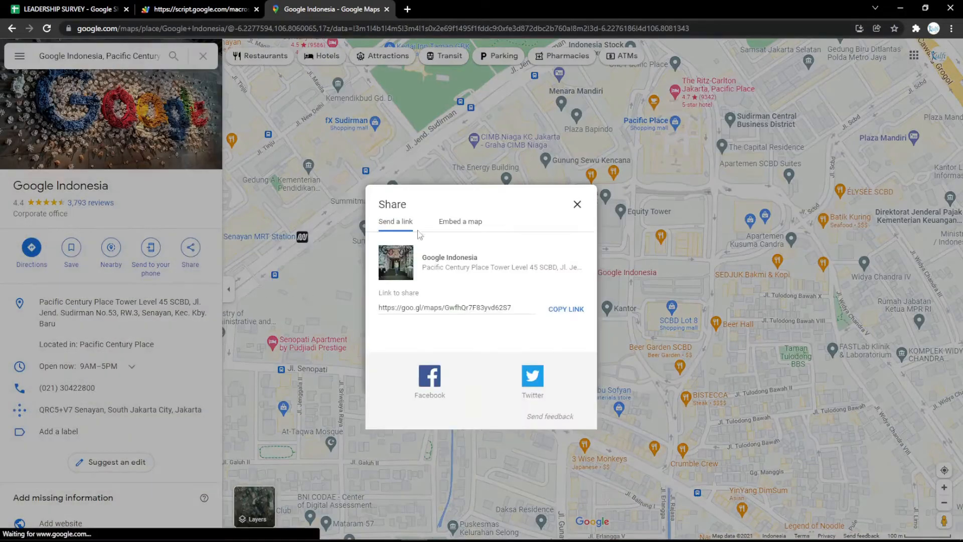
pyautogui.click(400, 144)
pyautogui.click(624, 176)
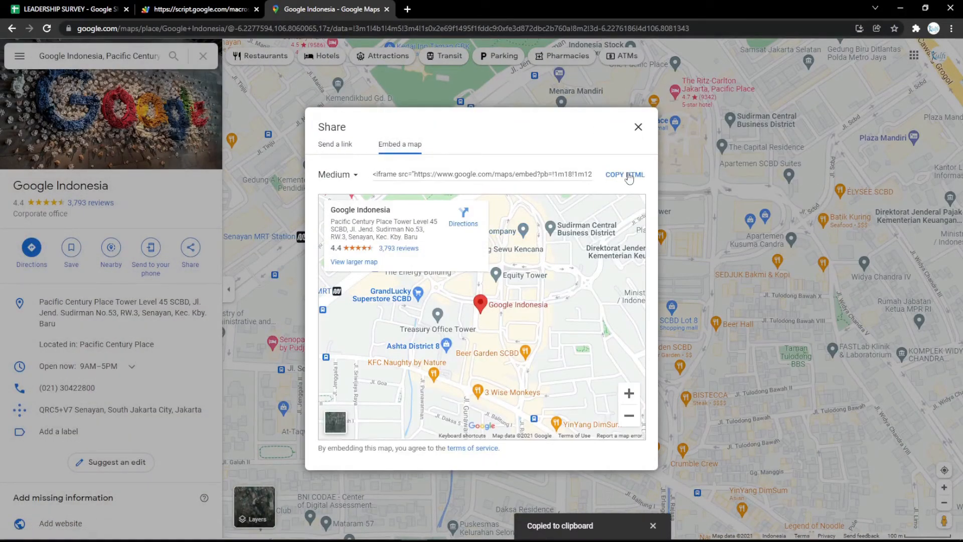
# - Replace the row 3 question text with the copied map embed code, and check it on the reloaded web form
pyautogui.click(70, 9)
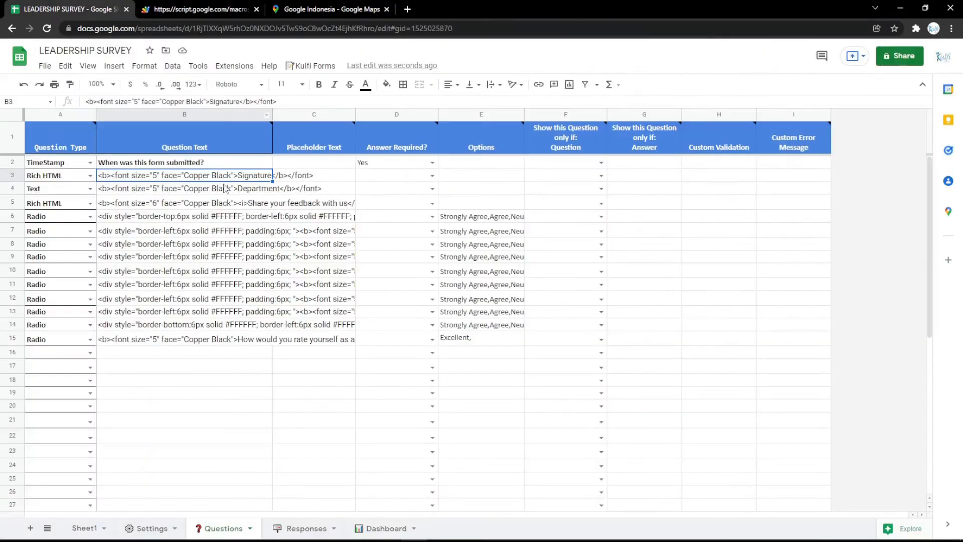
pyautogui.hotkey('ctrl', 'v')
pyautogui.click(195, 9)
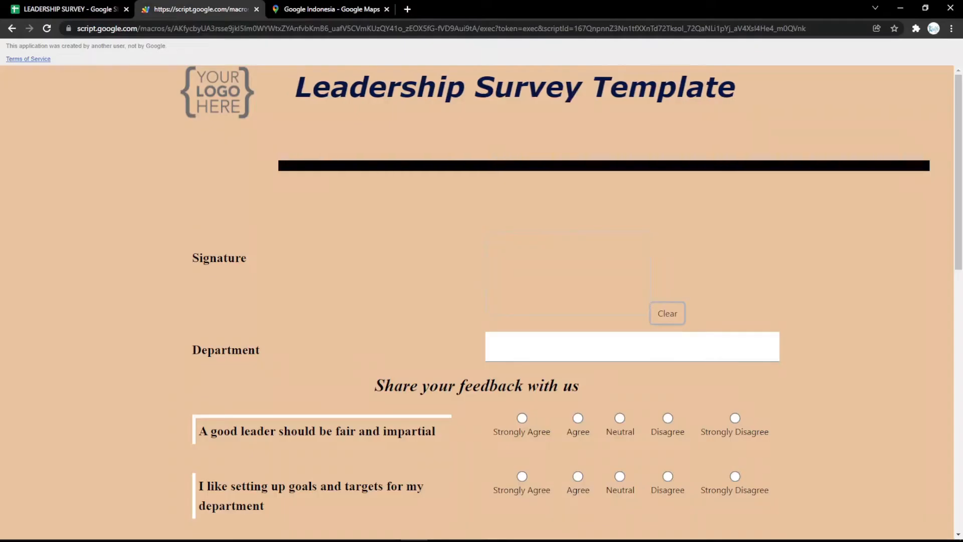
pyautogui.press('F5')
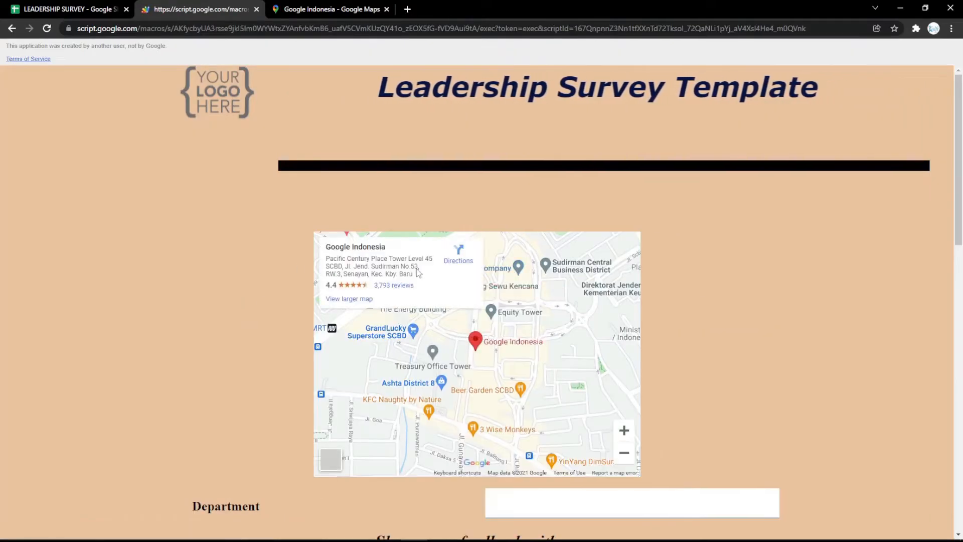
pyautogui.click(106, 6)
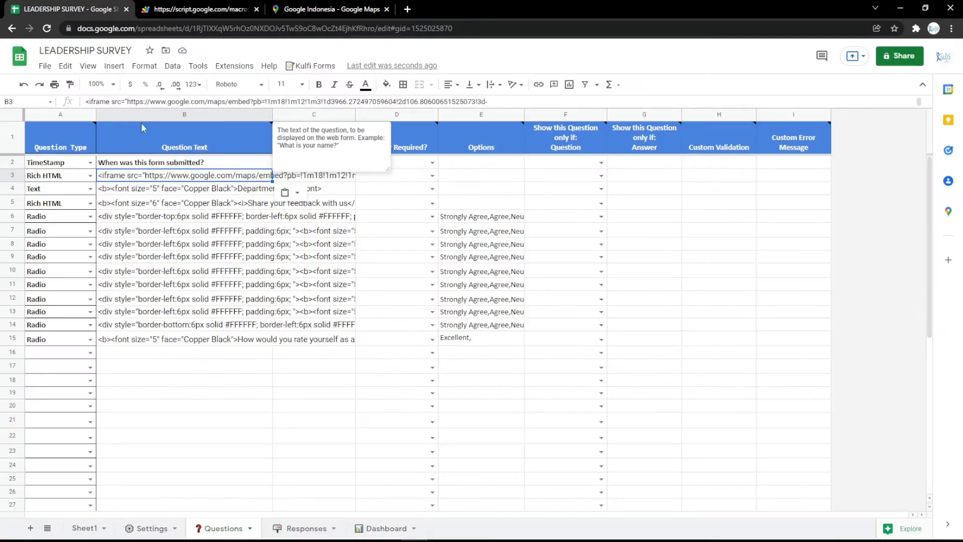
# - Delete the row 3 Rich HTML map question from the Questions sheet and check the web form
pyautogui.click(12, 162)
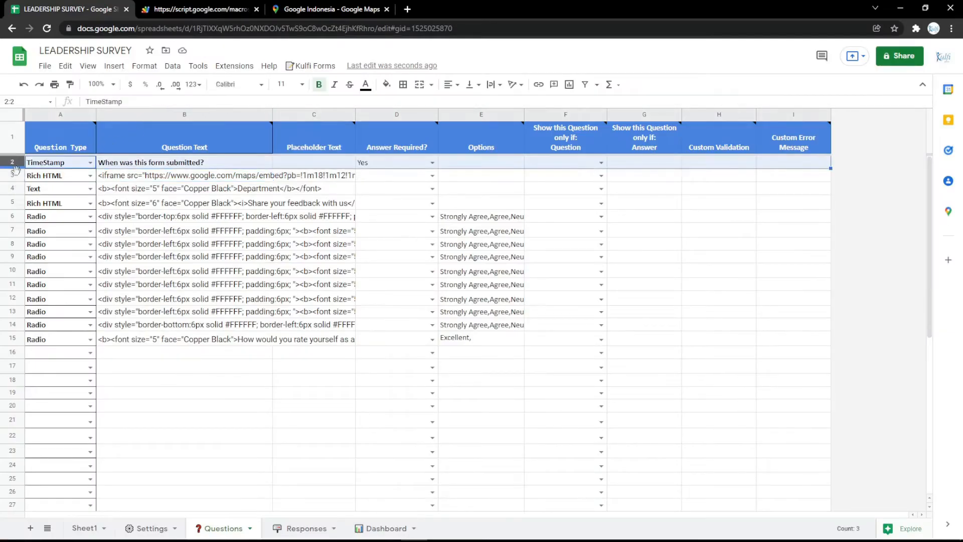
pyautogui.rightClick(15, 172)
pyautogui.click(45, 297)
pyautogui.click(184, 9)
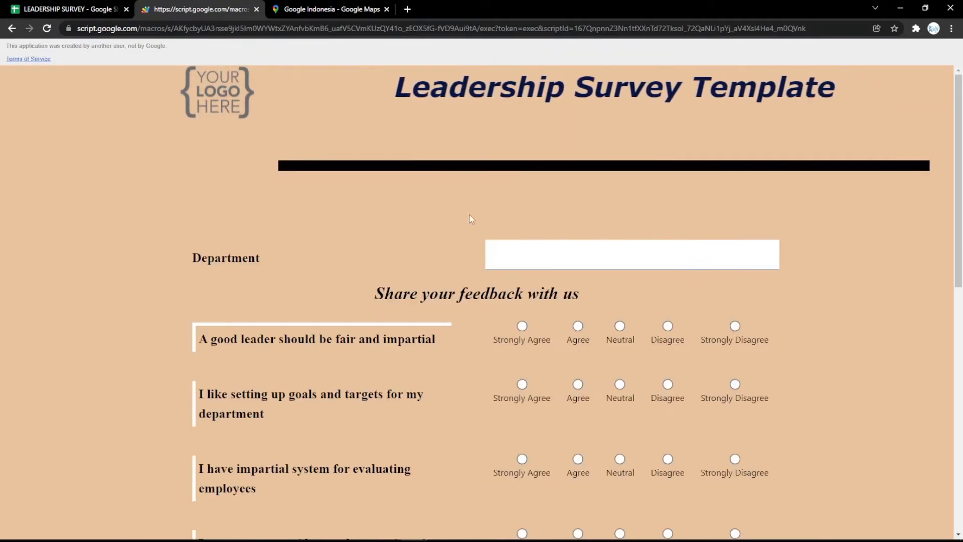
# - Set the Body Background Color on the Settings sheet to light pink and look over the reloaded web form
pyautogui.click(24, 5)
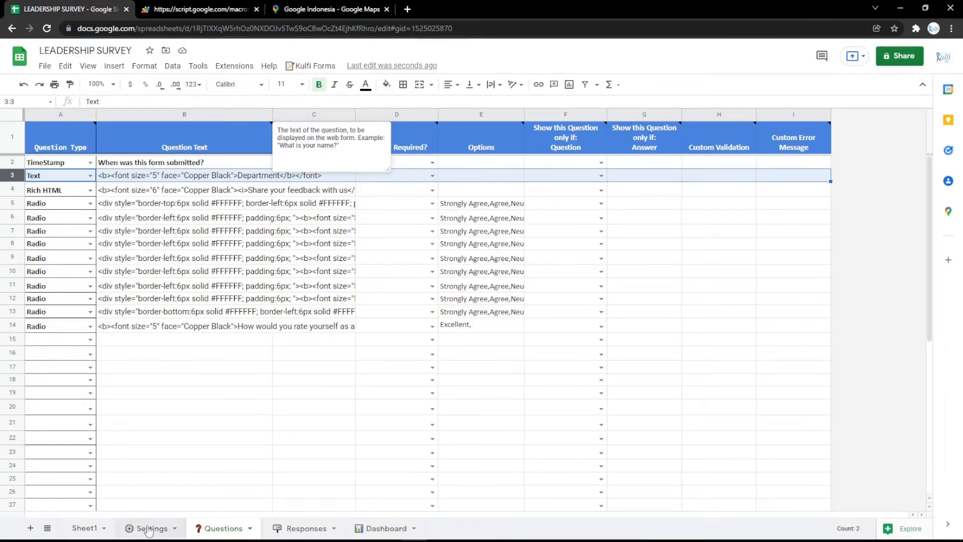
pyautogui.click(148, 529)
pyautogui.click(251, 258)
pyautogui.click(387, 84)
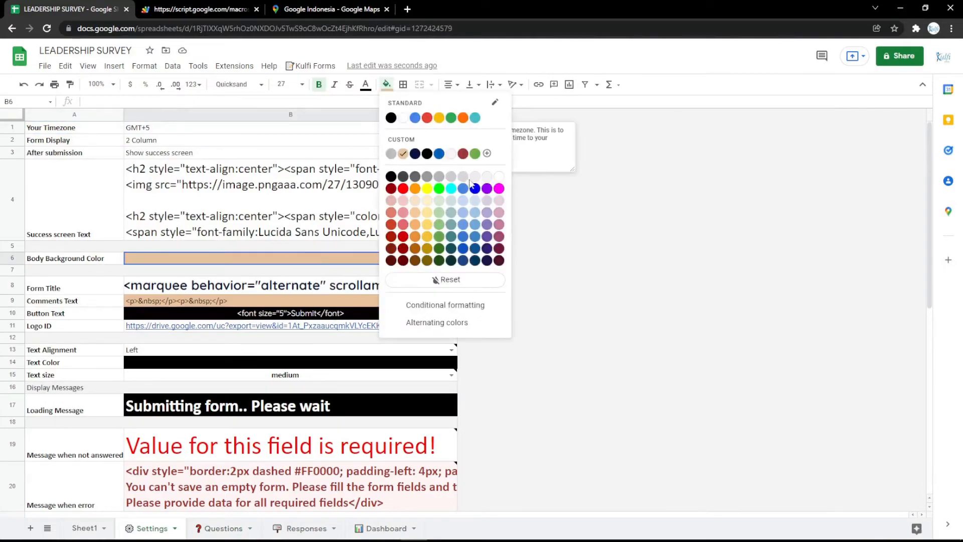
pyautogui.click(497, 202)
pyautogui.click(240, 6)
pyautogui.press('F5')
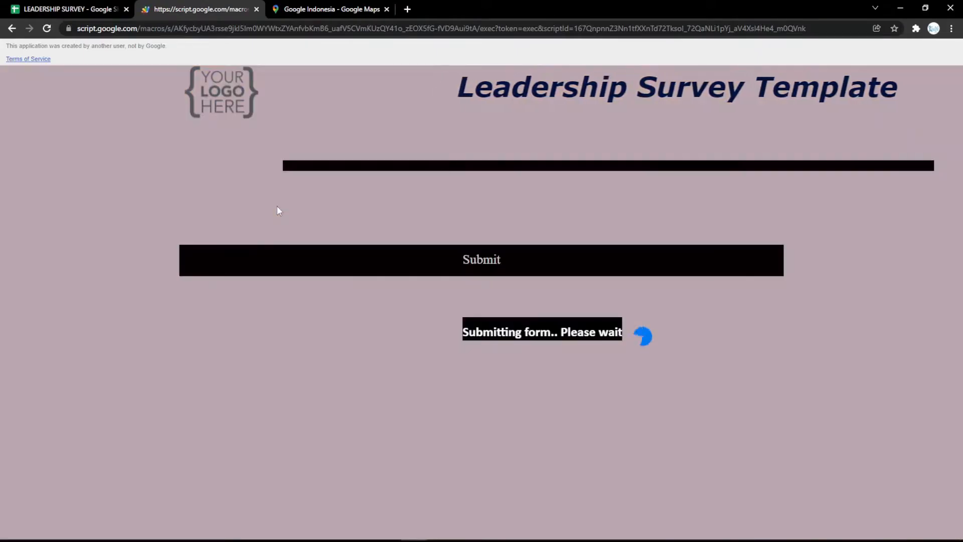
pyautogui.scroll(-10, 277, 206)
pyautogui.scroll(10, 274, 200)
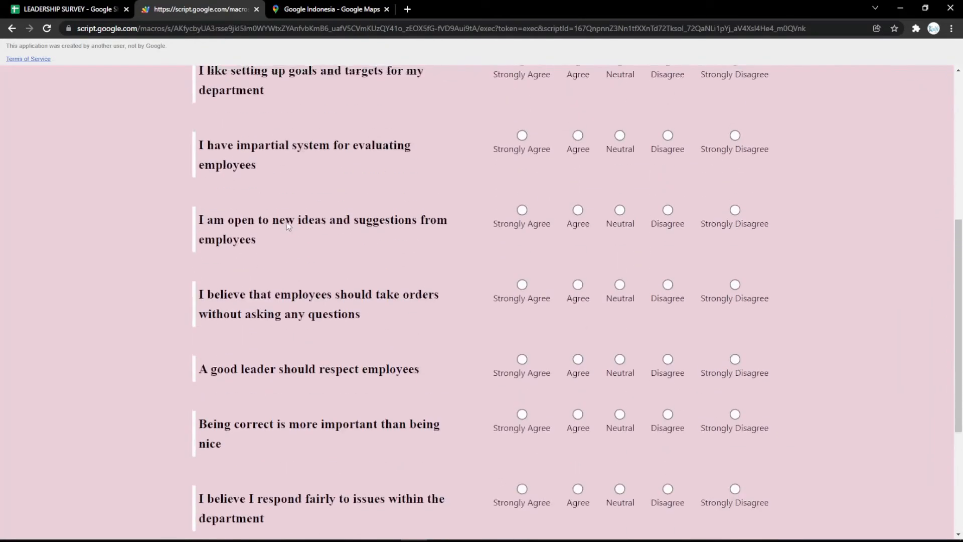
# - Fill the Button Text cell on the Settings sheet with magenta and check the Submit button on the reloaded form
pyautogui.click(126, 5)
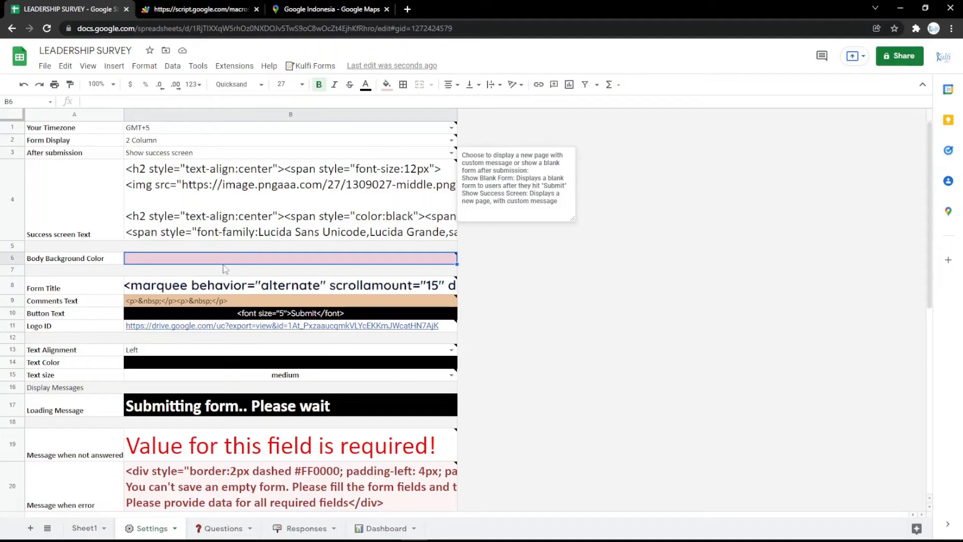
pyautogui.click(243, 314)
pyautogui.click(387, 84)
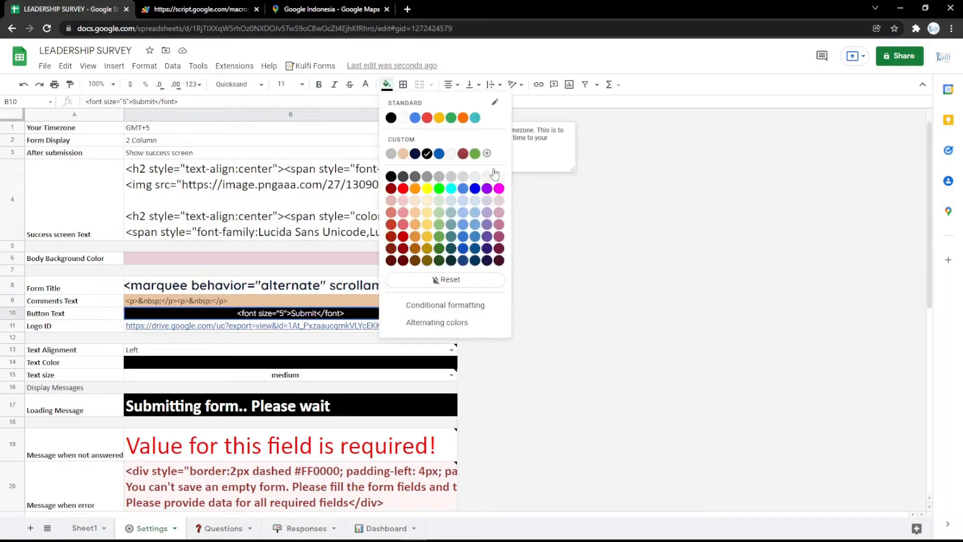
pyautogui.click(499, 189)
pyautogui.click(201, 9)
pyautogui.press('F5')
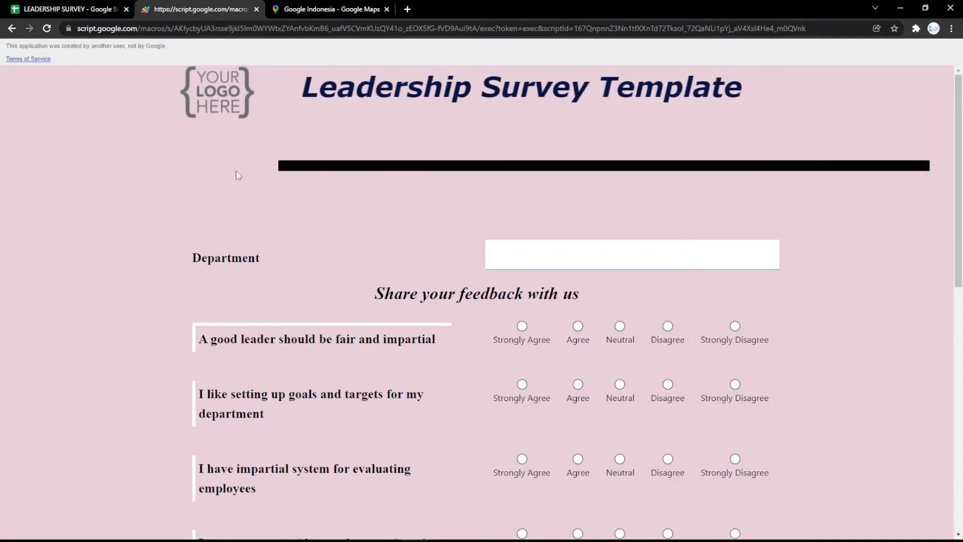
# - Open the bookmarked logo image in a new browser tab, put its URL in the Logo ID cell, and reload the web form
pyautogui.click(82, 7)
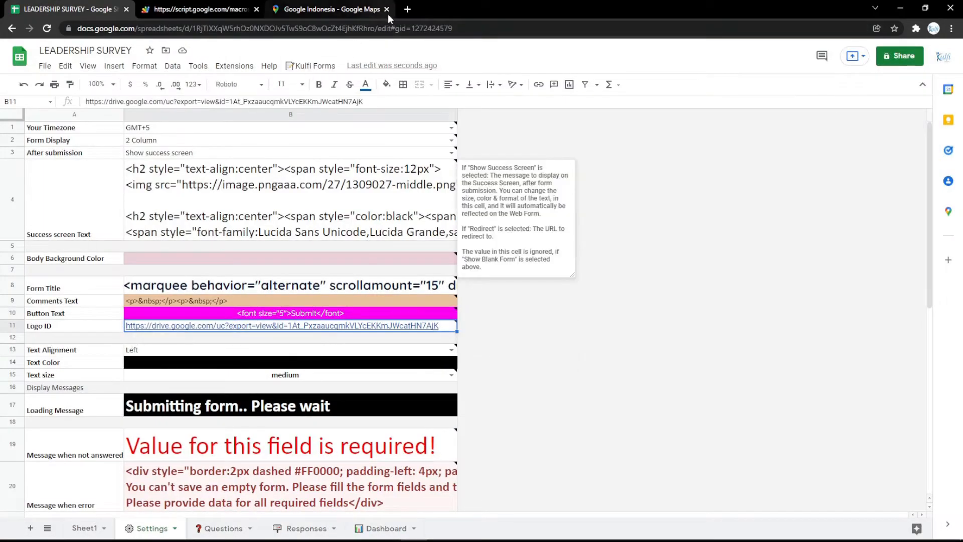
pyautogui.click(407, 9)
pyautogui.click(100, 46)
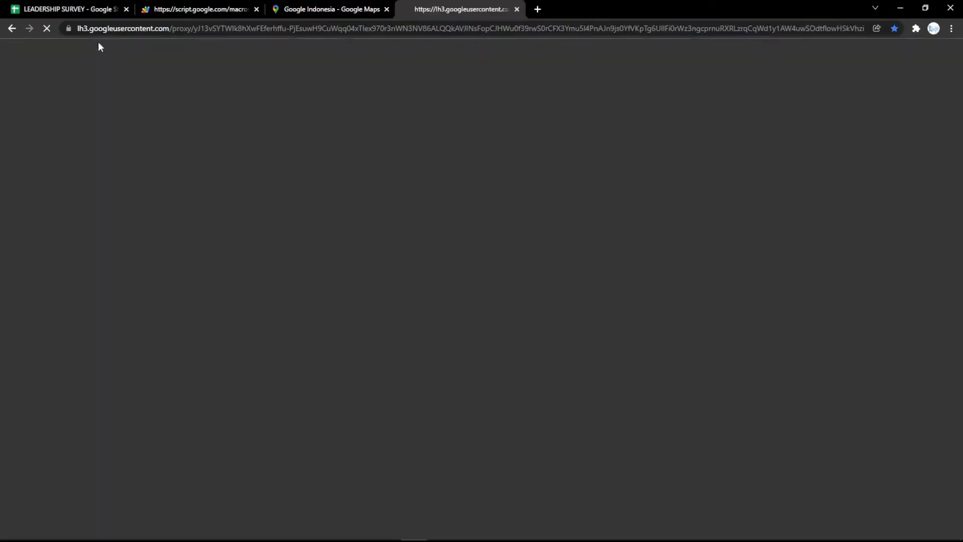
pyautogui.click(150, 29)
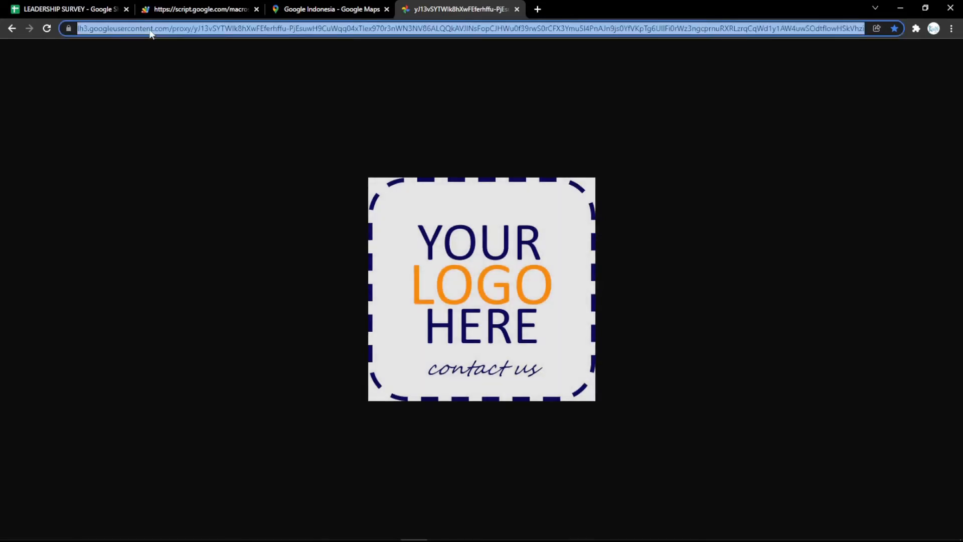
pyautogui.click(65, 9)
pyautogui.write('https://lh3.googleusercontent.com/proxy/yJ13vSYTWlk8hXwFEferhffu-PjEsuwH9CuWqq04xTlex970r3nWN3NV86ALQQkAVJlNsFopCJHWu0f39rwS0rCFX3Ymu5l4PnAJn9js0YfVKpTg6UllFi0rWz3ngcprnuRXRLzrqCqWd1y1AW4uwSOdtflowHSkVhzi')
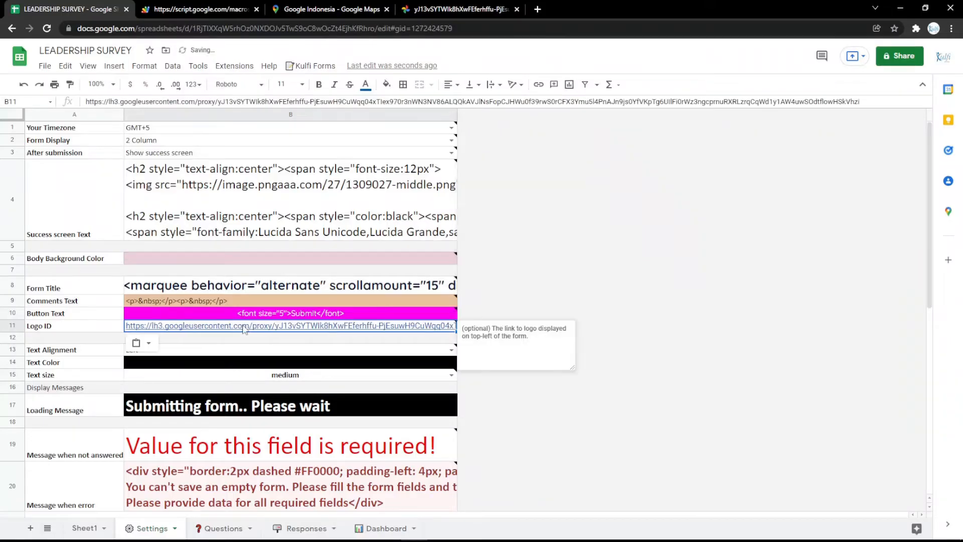
pyautogui.click(230, 11)
pyautogui.press('F5')
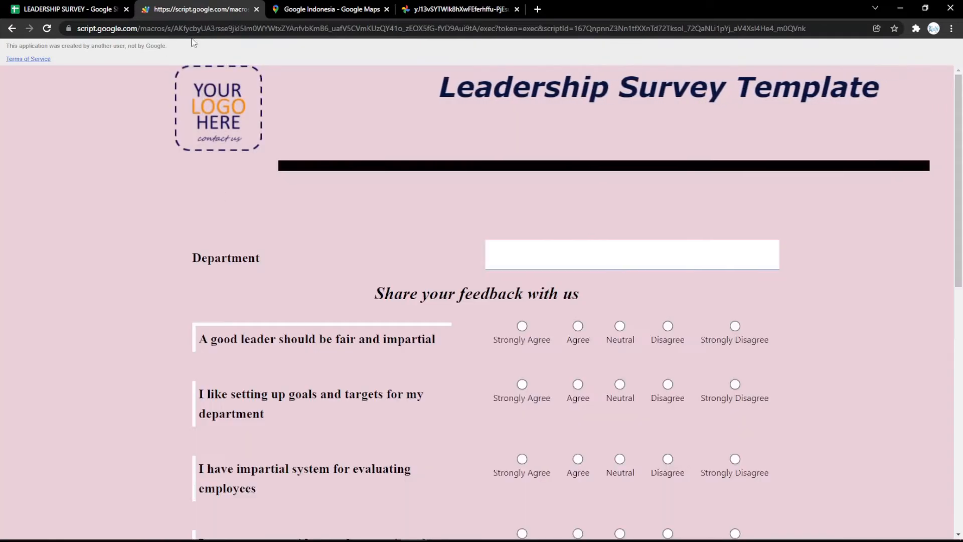
# - Set the Text Color cell on the Settings sheet to magenta and look over the reloaded web form
pyautogui.click(65, 9)
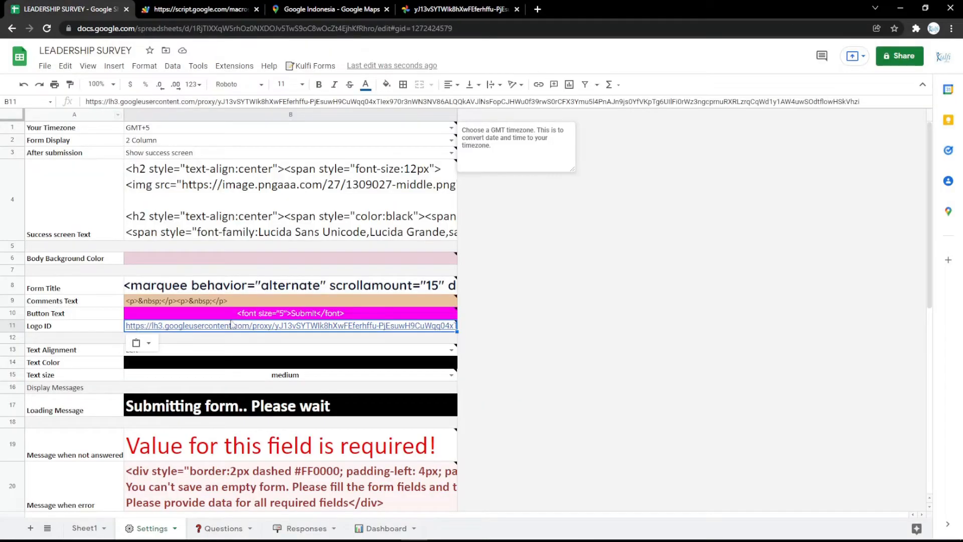
pyautogui.click(269, 366)
pyautogui.click(387, 84)
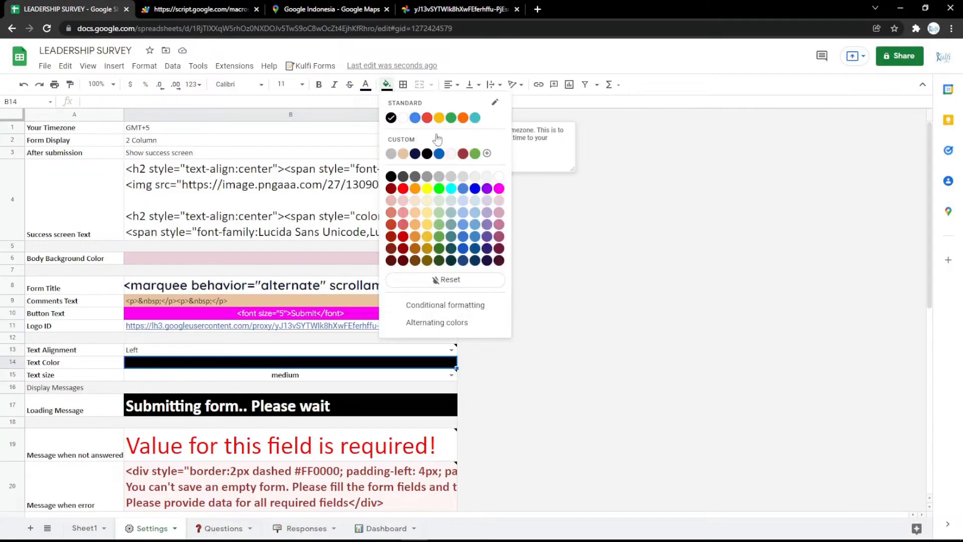
pyautogui.click(499, 188)
pyautogui.click(201, 9)
pyautogui.press('F5')
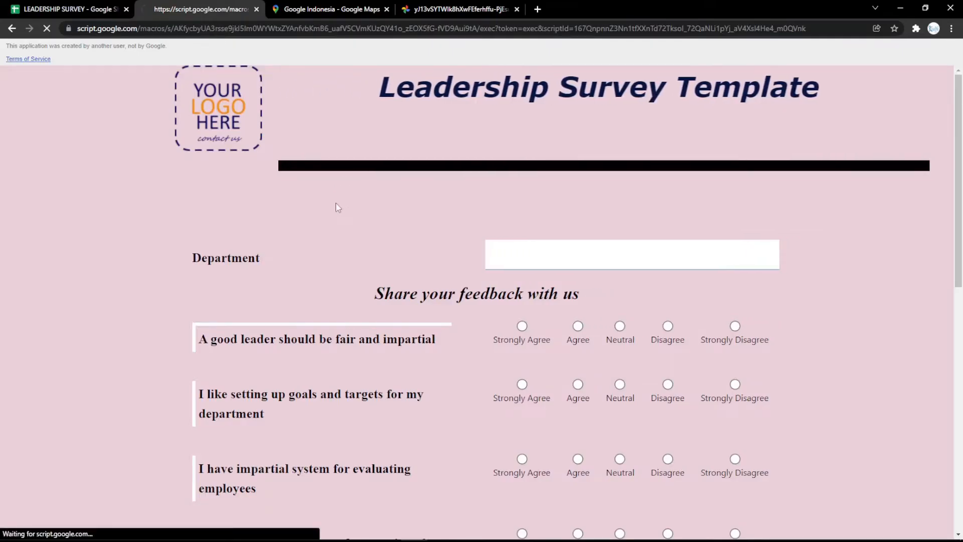
pyautogui.scroll(-10, 342, 225)
pyautogui.scroll(10, 331, 228)
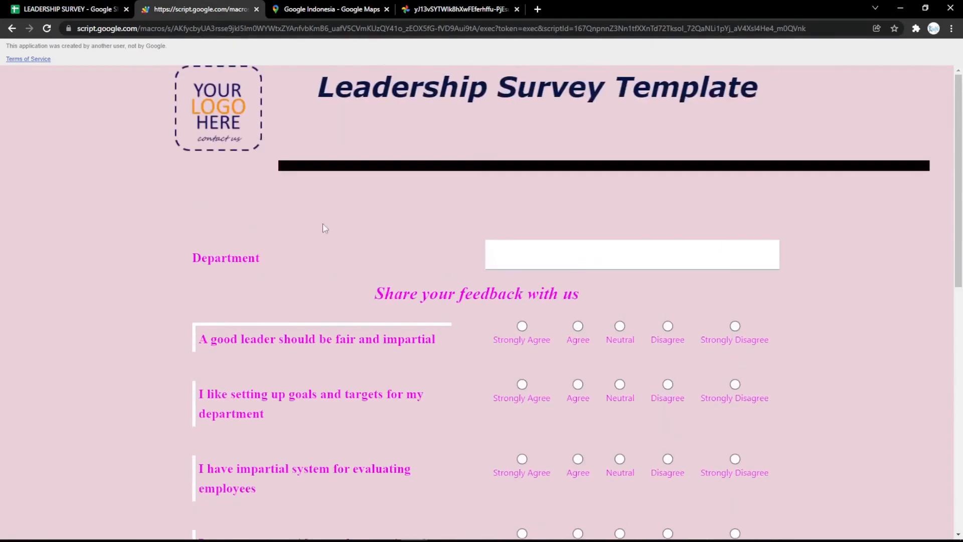
# - Extend the Loading Message to "Submitting form.. Please wait a minutes" and reload the web form
pyautogui.click(106, 8)
pyautogui.click(276, 404)
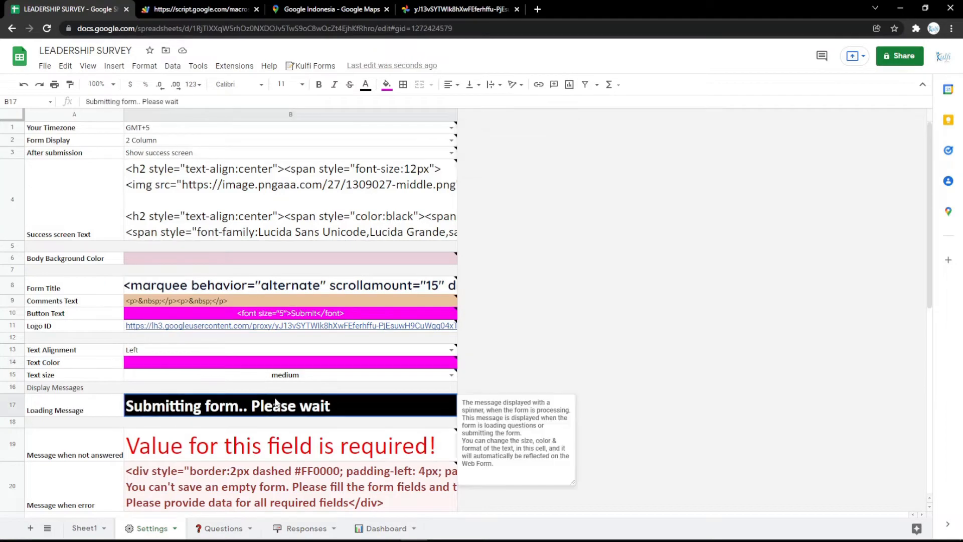
pyautogui.write('a minutes')
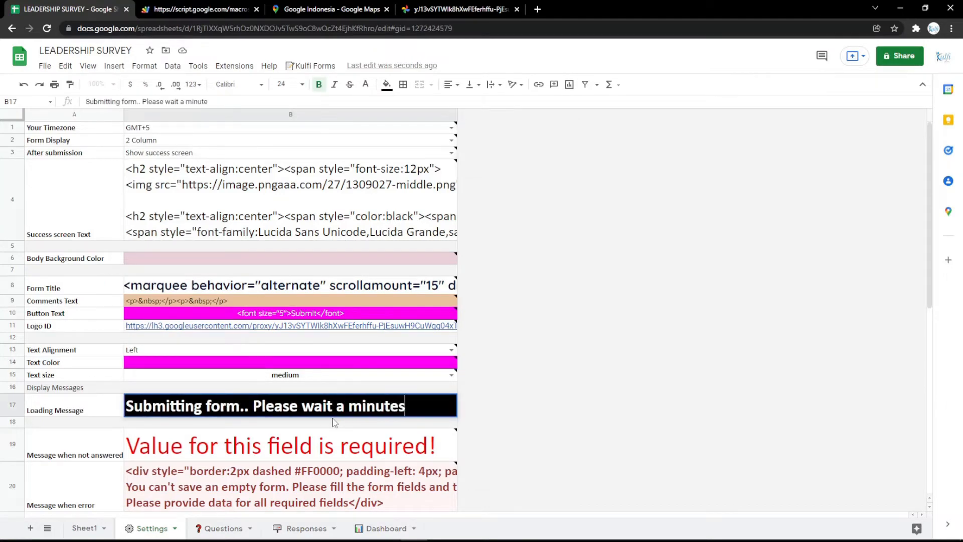
pyautogui.click(335, 423)
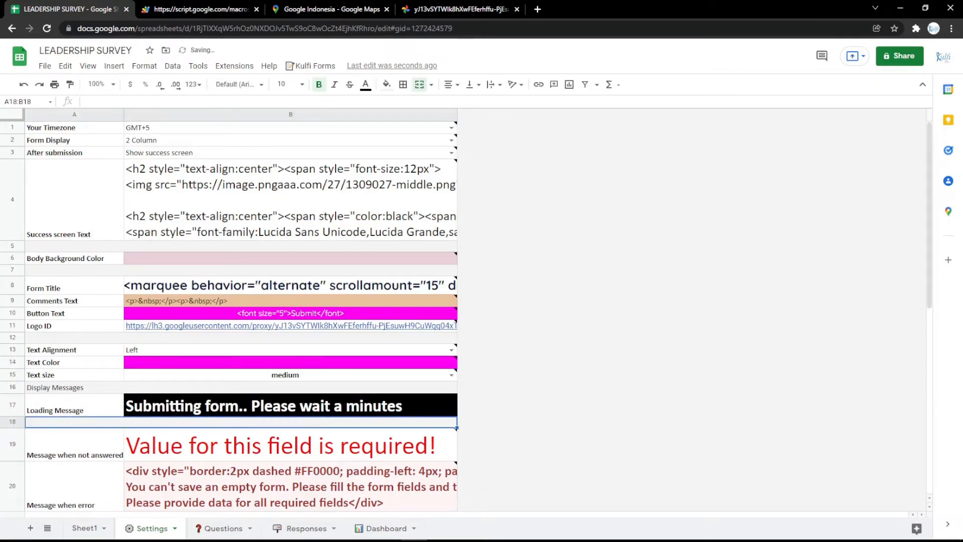
pyautogui.click(211, 9)
pyautogui.press('F5')
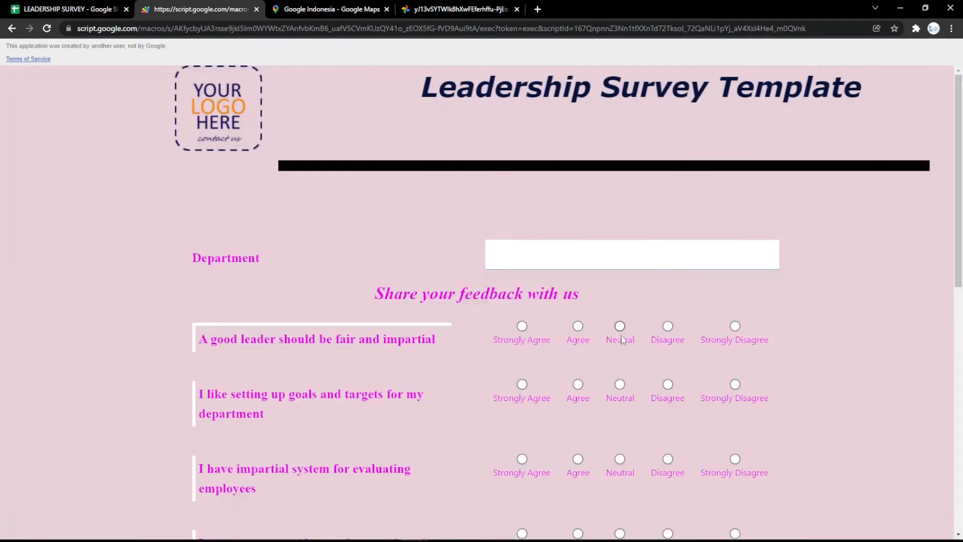
# - Open the HTML-Online editor in a new browser tab and enter the title "LEADERSHIP SURVEY"
pyautogui.click(65, 9)
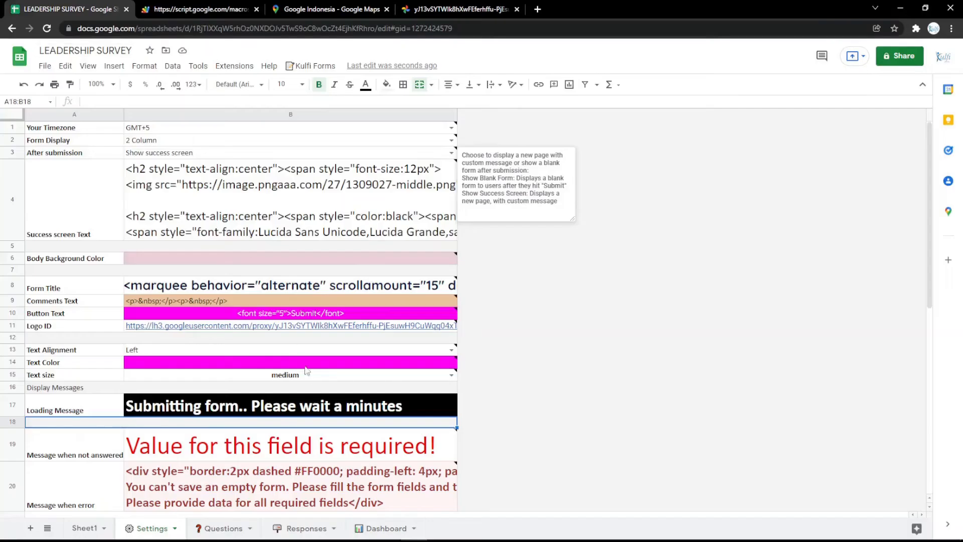
pyautogui.click(308, 288)
pyautogui.click(331, 350)
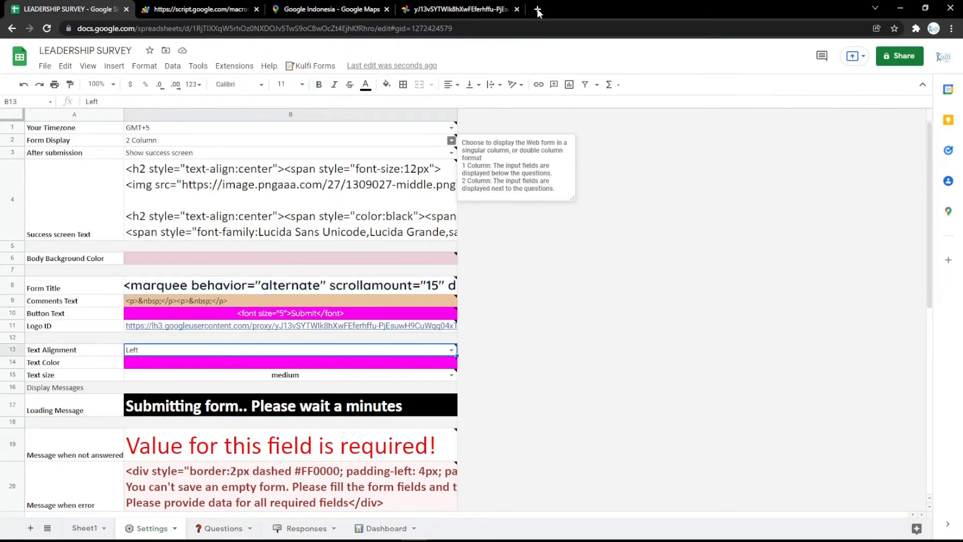
pyautogui.click(538, 9)
pyautogui.click(120, 46)
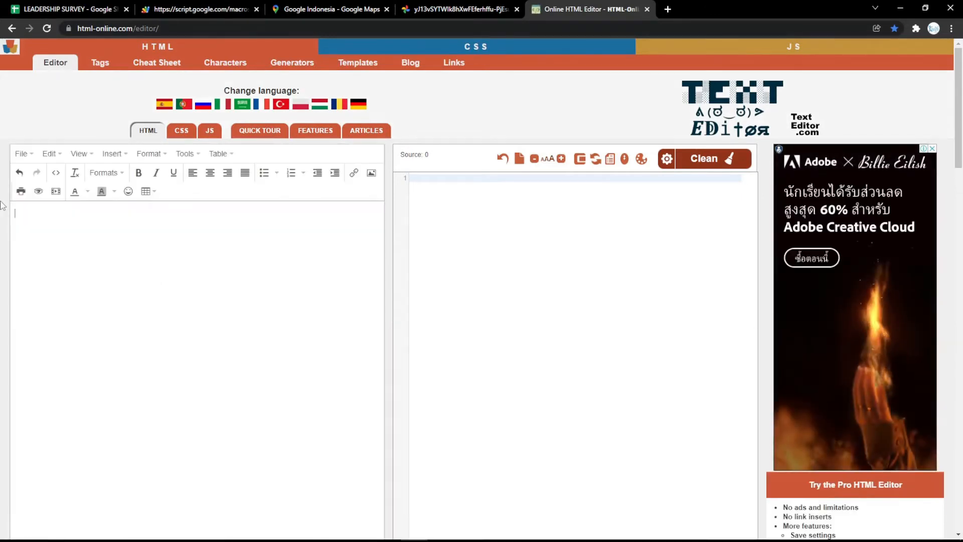
pyautogui.write('LEADERSHI')
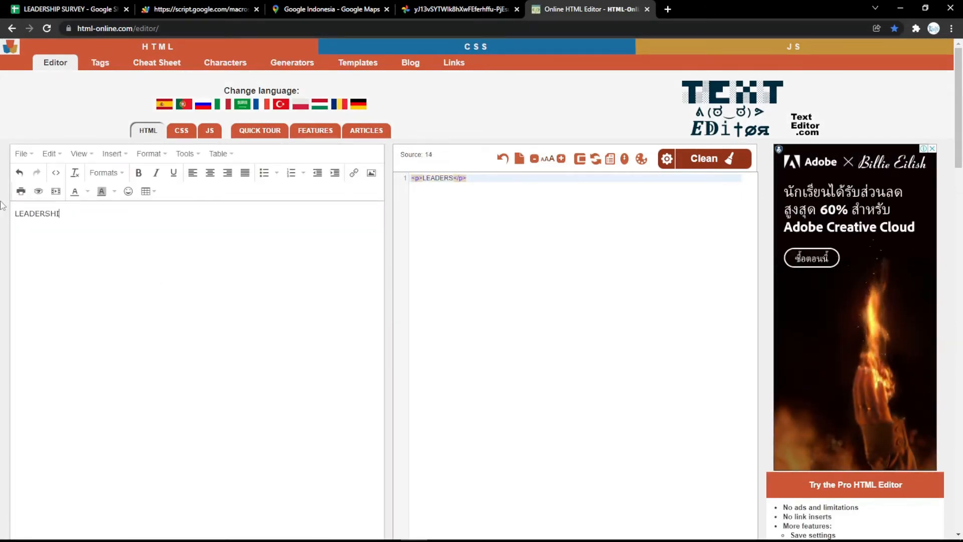
pyautogui.write('P SURVE')
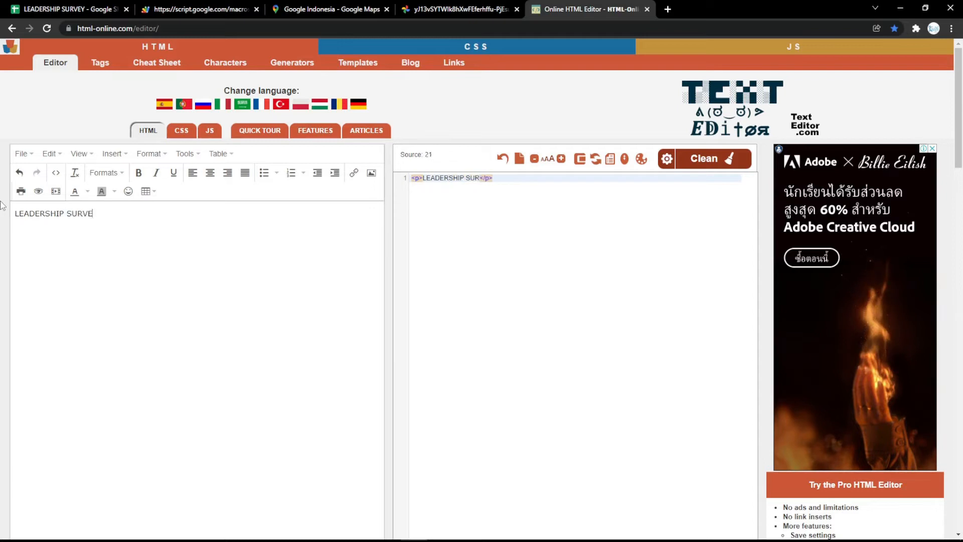
pyautogui.write('Y')
# - Format the LEADERSHIP SURVEY title as centered, bold, italic, underlined Heading 1 in magenta
pyautogui.hotkey('ctrl', 'a')
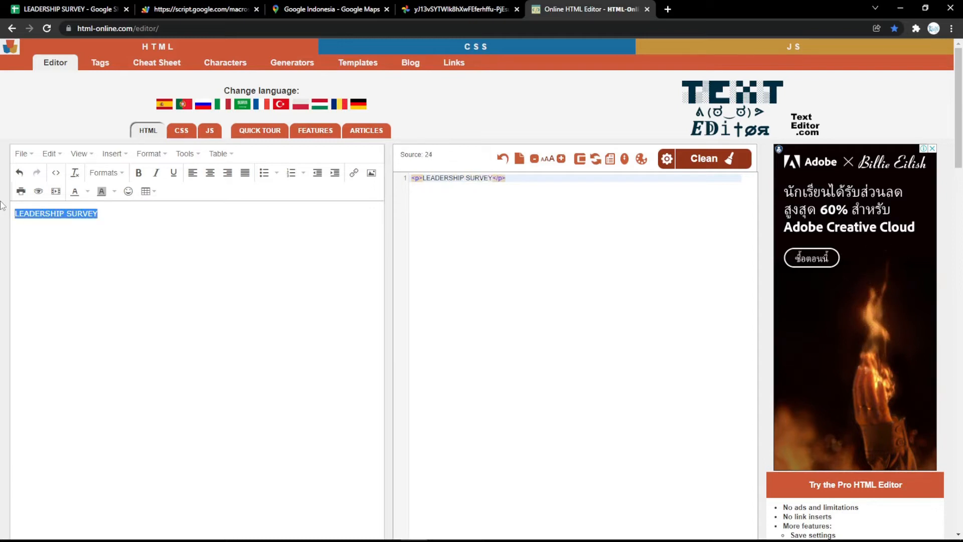
pyautogui.click(210, 173)
pyautogui.click(139, 172)
pyautogui.click(157, 173)
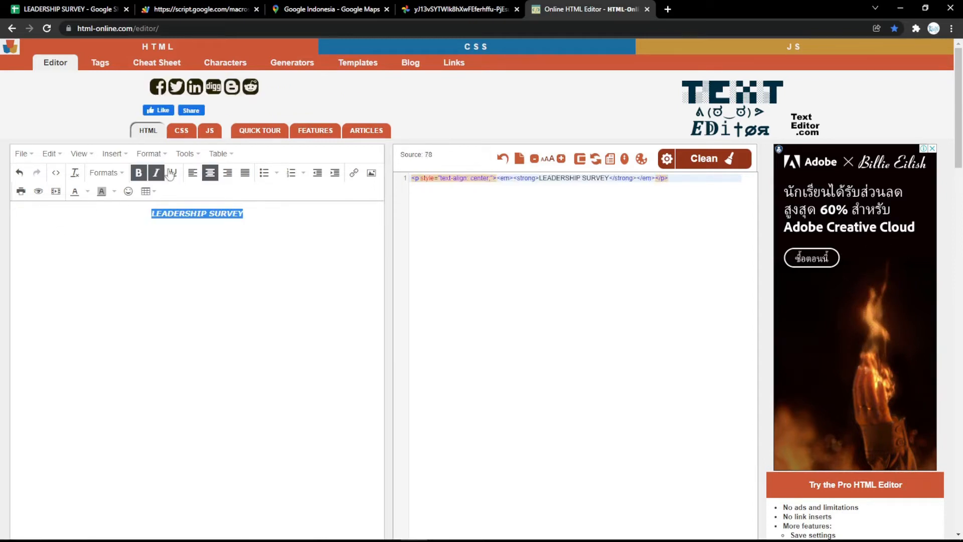
pyautogui.click(174, 173)
pyautogui.click(109, 175)
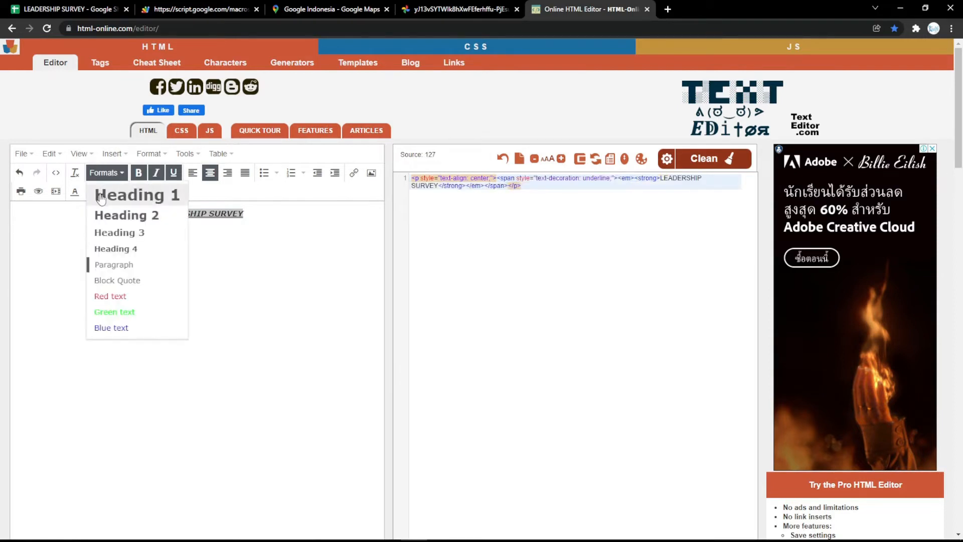
pyautogui.click(108, 194)
pyautogui.click(88, 191)
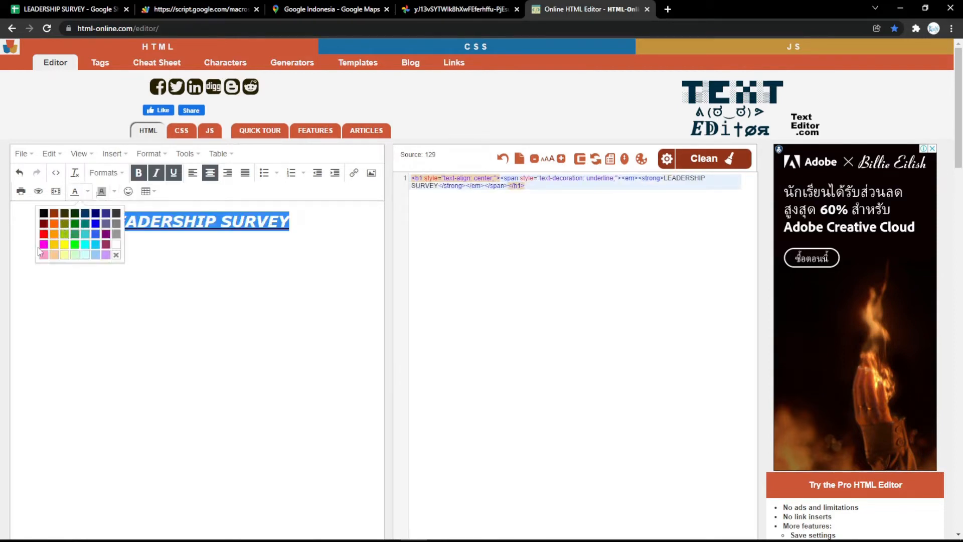
pyautogui.click(44, 244)
pyautogui.click(233, 230)
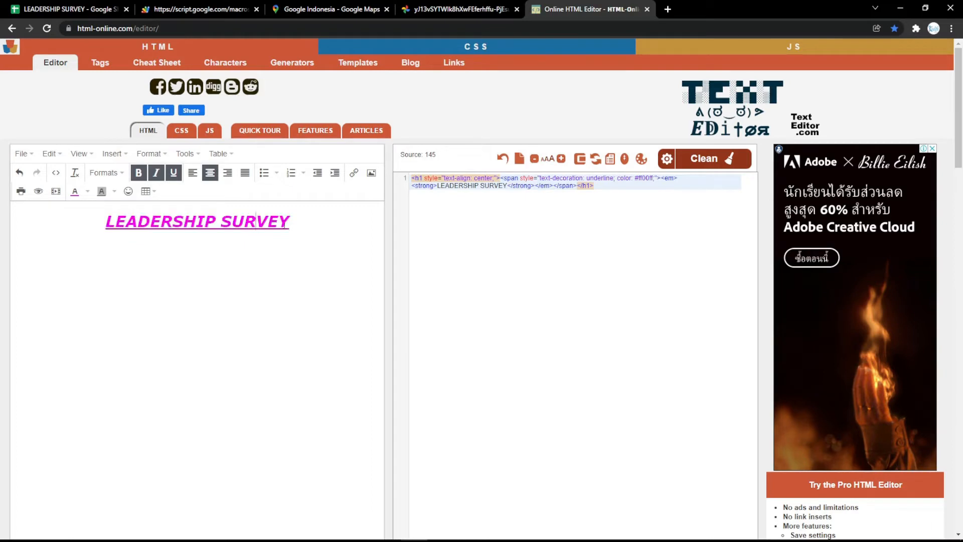
# - Replace the Form Title on the Settings sheet with the generated LEADERSHIP SURVEY HTML code and switch to the web form
pyautogui.moveTo(617, 190); pyautogui.dragTo(502, 162)
pyautogui.hotkey('ctrl', 'c')
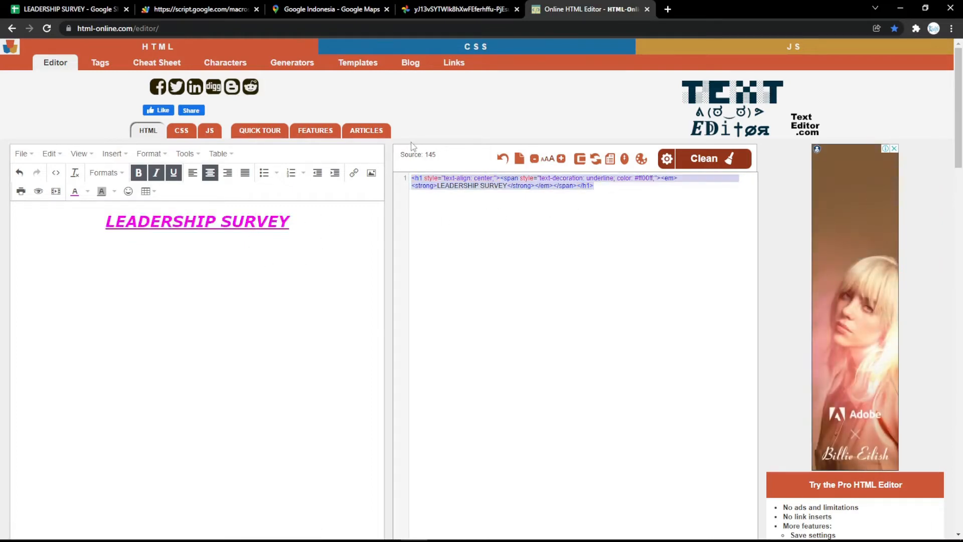
pyautogui.click(72, 7)
pyautogui.doubleClick(237, 289)
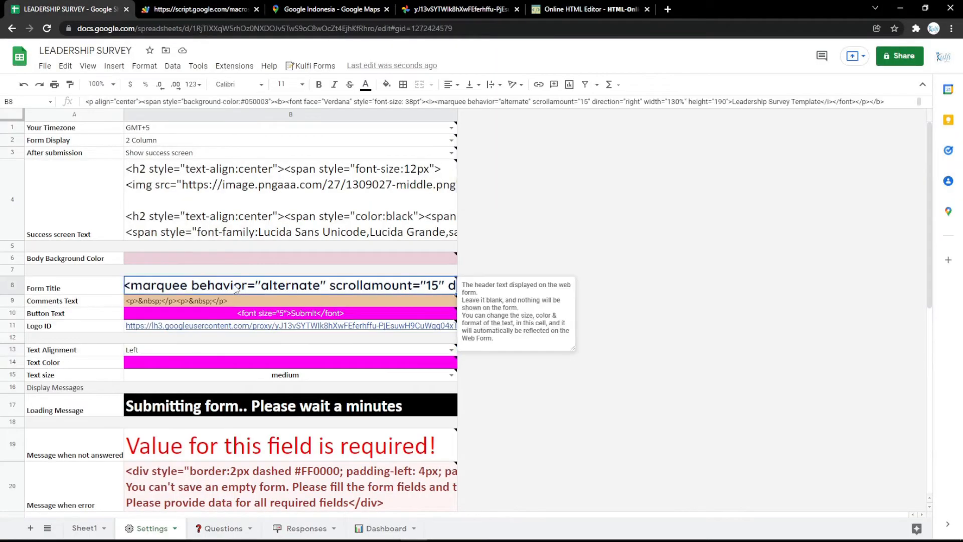
pyautogui.hotkey('ctrl', 'a')
pyautogui.hotkey('ctrl', 'v')
pyautogui.press('Return')
pyautogui.hotkey('ctrl', 'Tab')
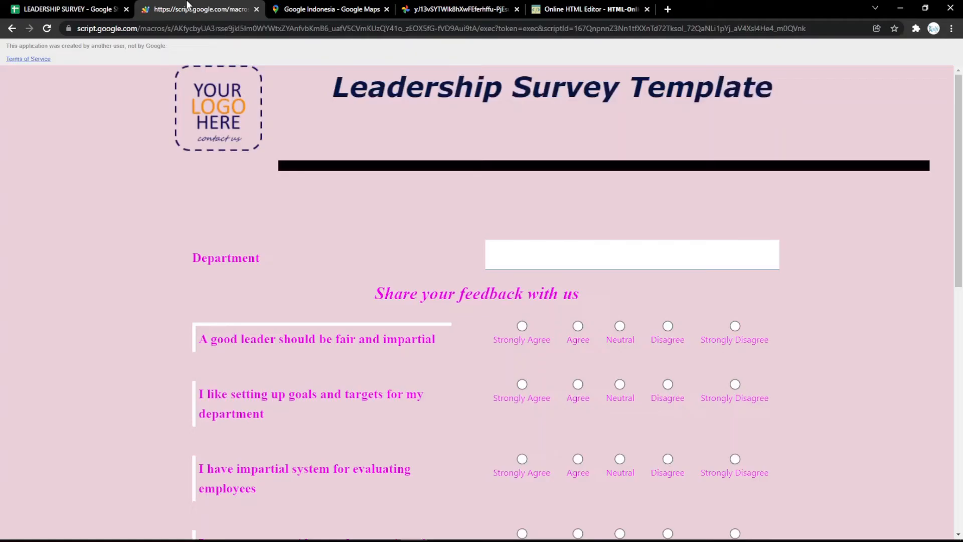
# - Reload the web form to check its title, and return to the spreadsheet's Responses sheet
pyautogui.press('F5')
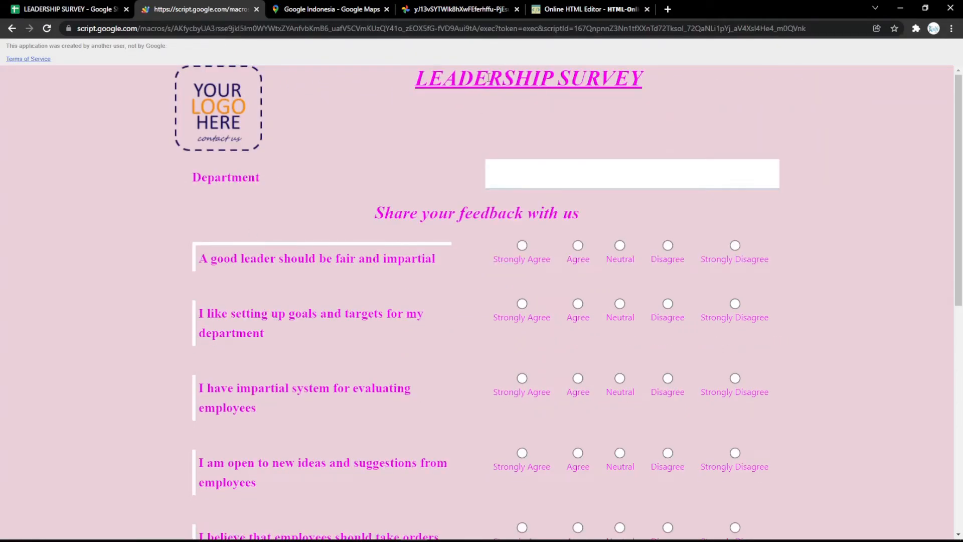
pyautogui.hotkey('ctrl', 'shift', 'Tab')
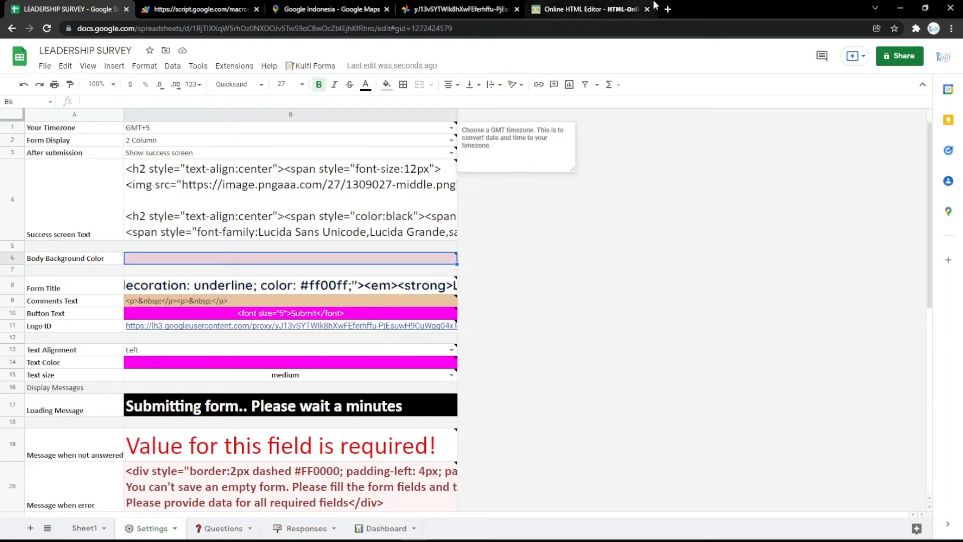
pyautogui.moveTo(327, 240)
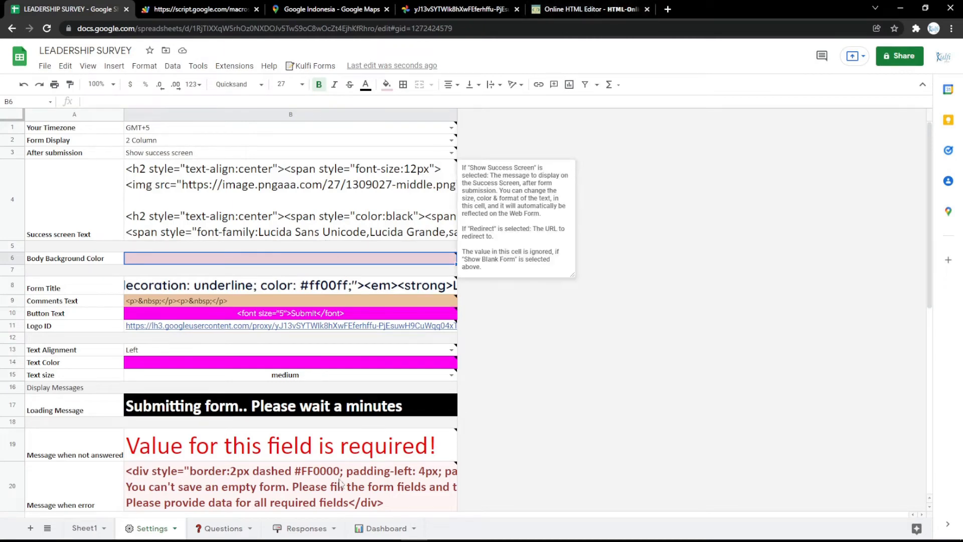
pyautogui.click(301, 527)
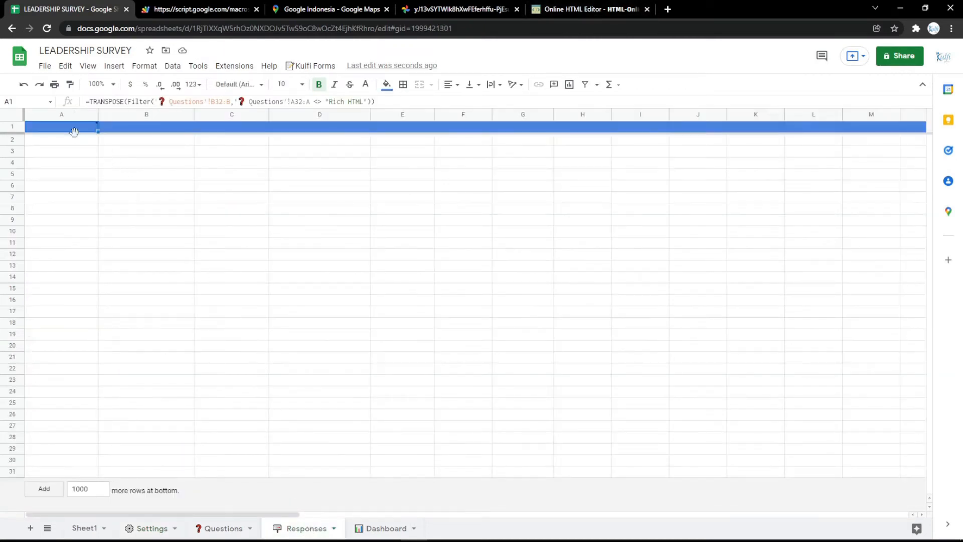
pyautogui.moveTo(77, 130)
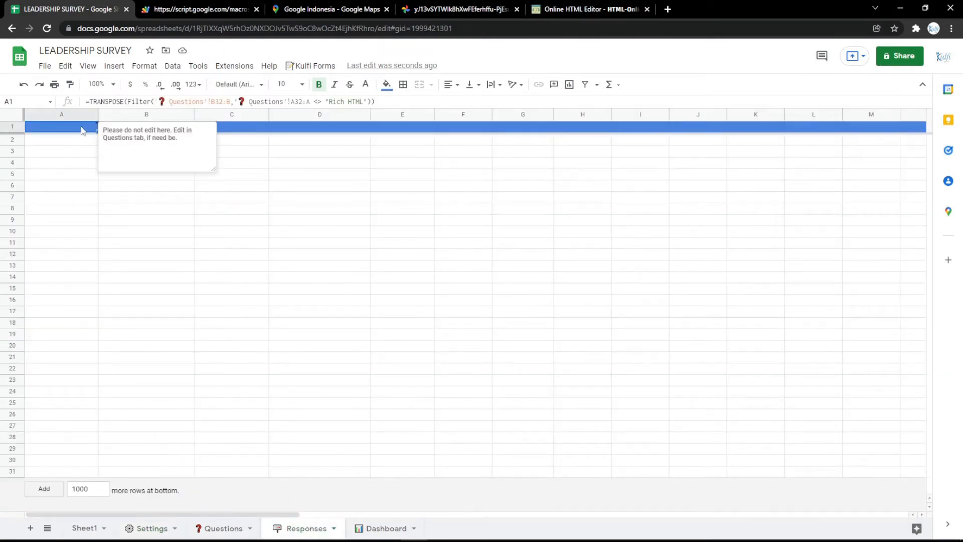
# - Open Google Keep in a new browser tab and copy the TRANSPOSE formula from the RESPONSES note
pyautogui.click(668, 9)
pyautogui.click(135, 45)
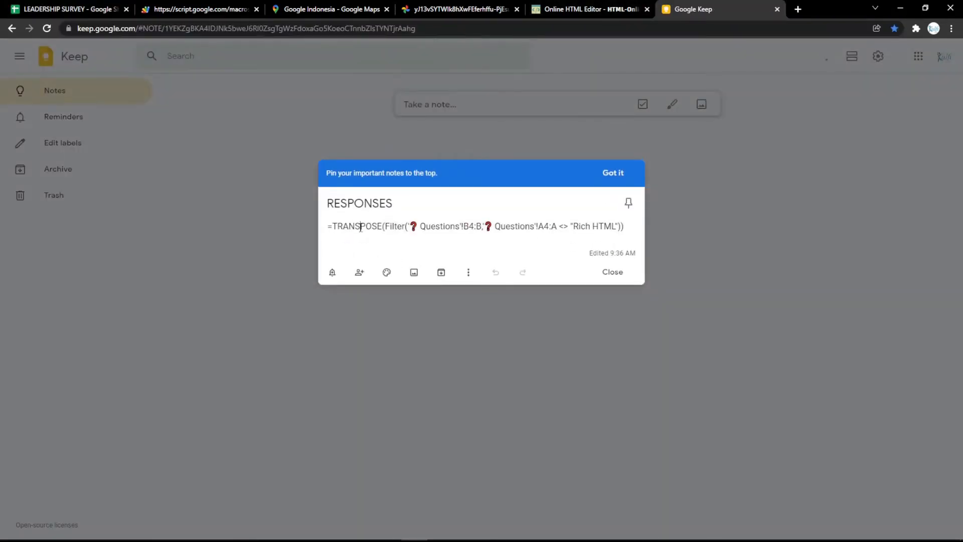
pyautogui.hotkey('ctrl', 'a')
pyautogui.hotkey('ctrl', 'v')
pyautogui.hotkey('ctrl', 'z')
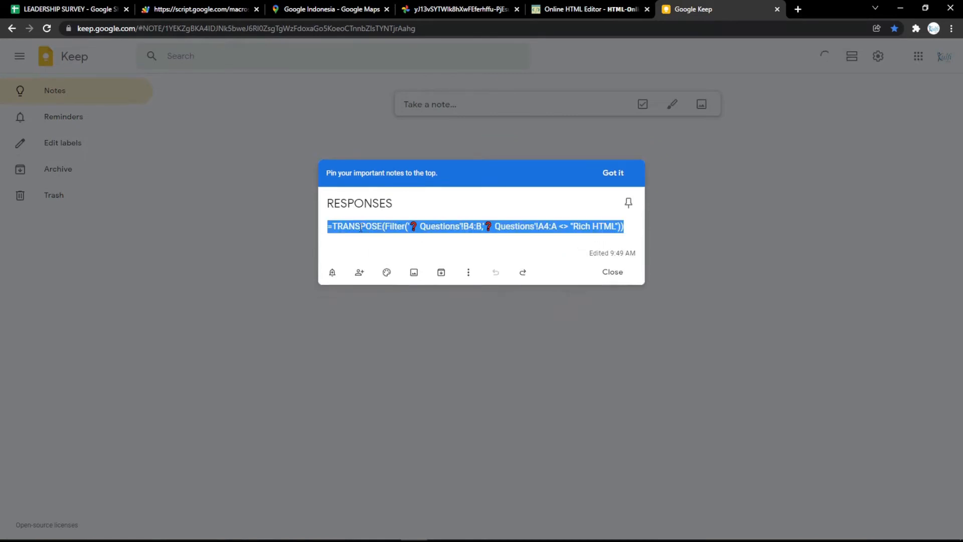
# - Replace the formula in cell A1 of the Responses sheet with the copied TRANSPOSE formula referencing Questions ranges B4:B and A4:A
pyautogui.click(82, 8)
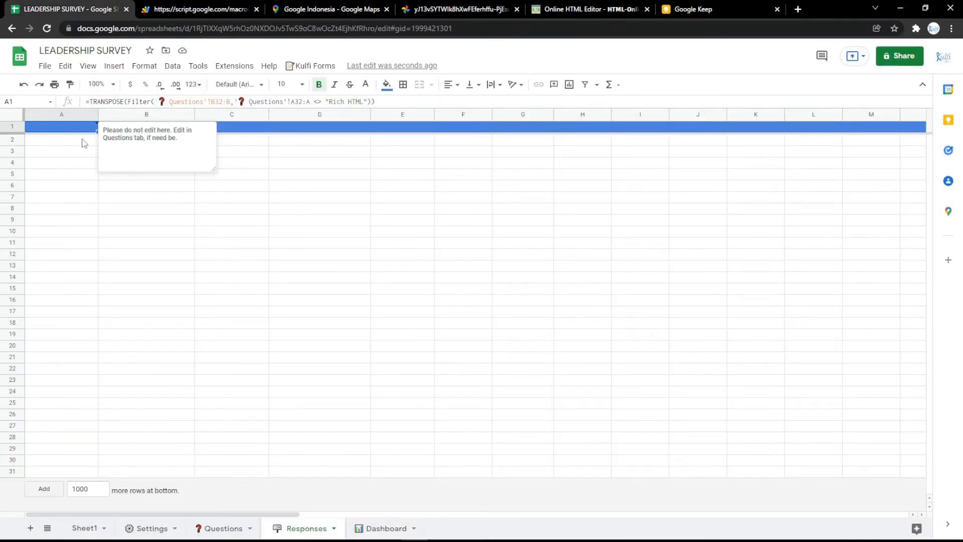
pyautogui.doubleClick(75, 130)
pyautogui.hotkey('ctrl', 'a')
pyautogui.write('=TRANSPOSE(Filter(\'❓ Questions\'!B4:B,\'❓ Questions\'!A4:A <> "Rich HTML"))')
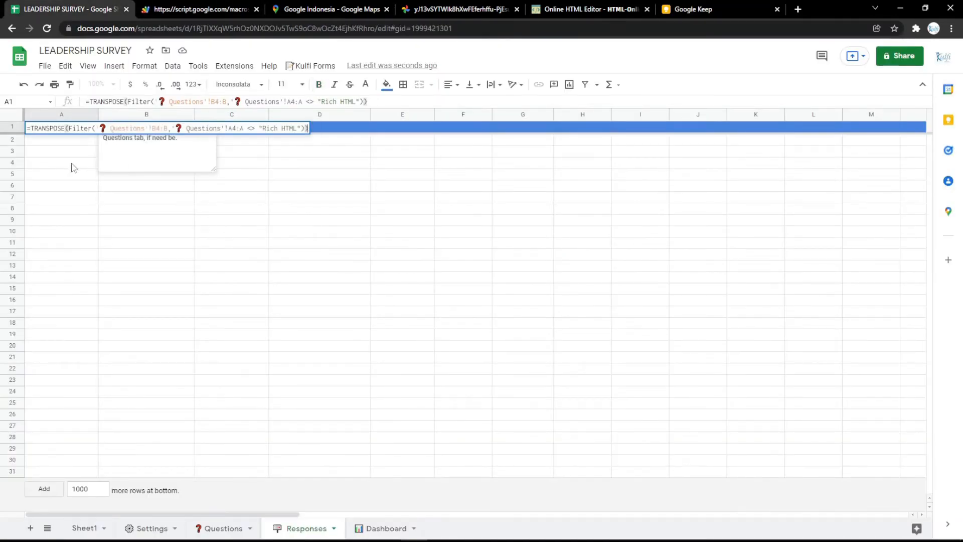
pyautogui.click(72, 163)
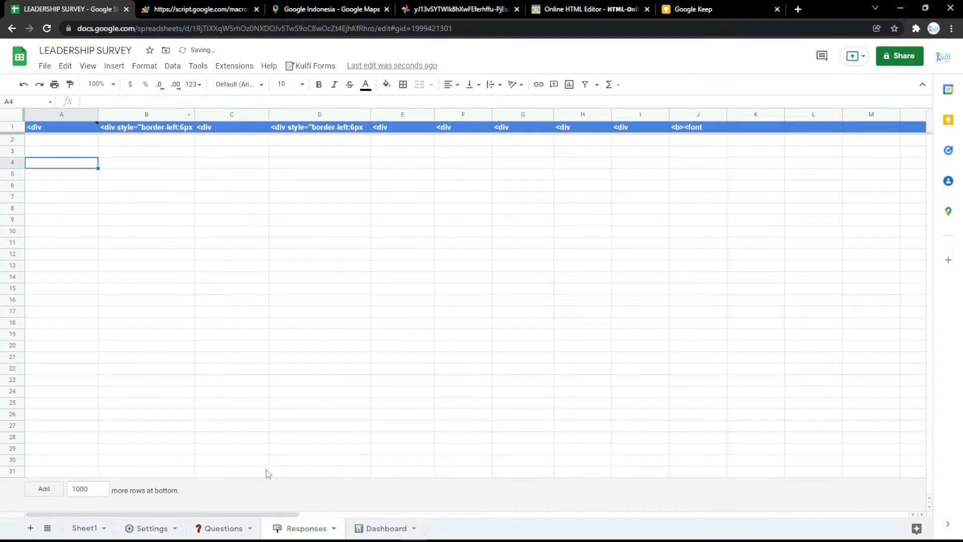
# - Check the first question's row on the Questions sheet and change the Responses A1 formula's ranges to B3:B and A3:A
pyautogui.click(223, 528)
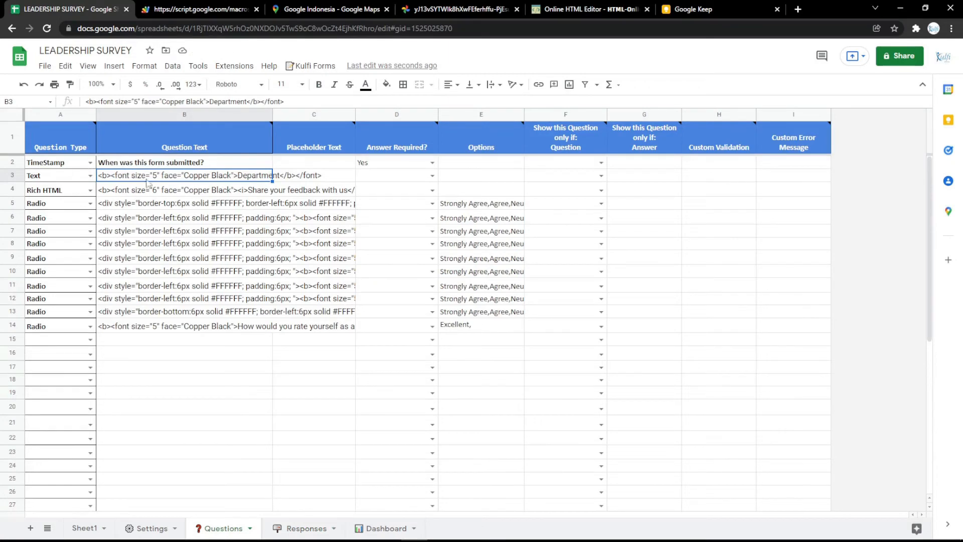
pyautogui.click(291, 531)
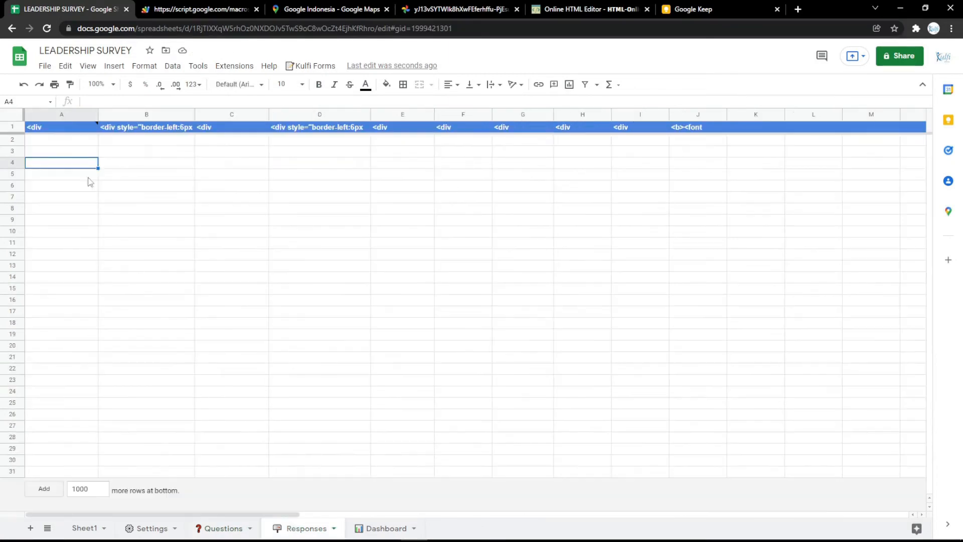
pyautogui.doubleClick(65, 128)
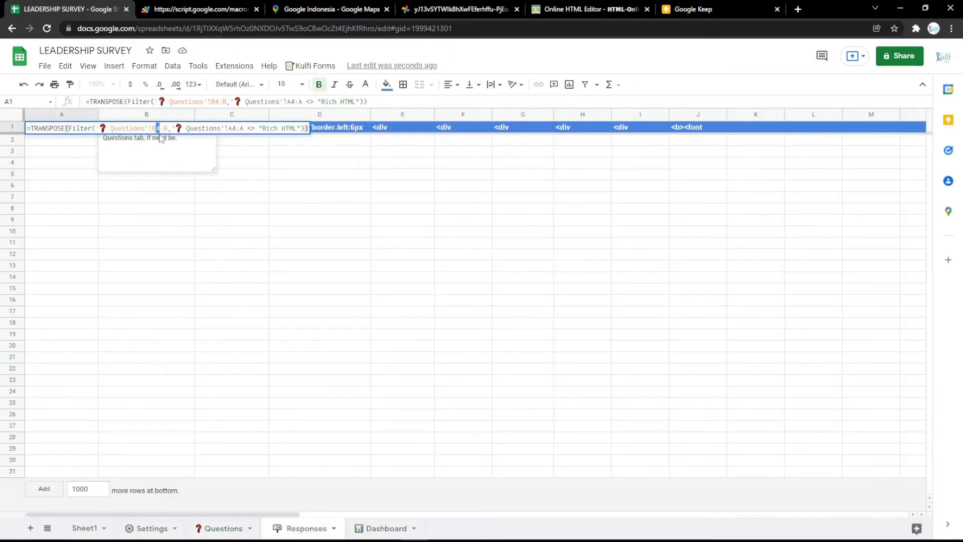
pyautogui.write('3')
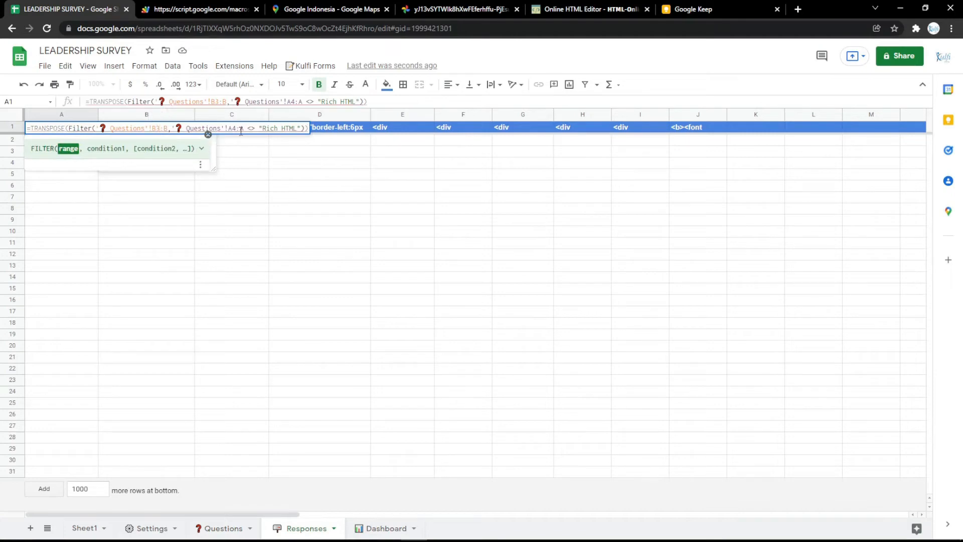
pyautogui.moveTo(237, 129); pyautogui.dragTo(233, 129)
pyautogui.write('3')
pyautogui.click(236, 166)
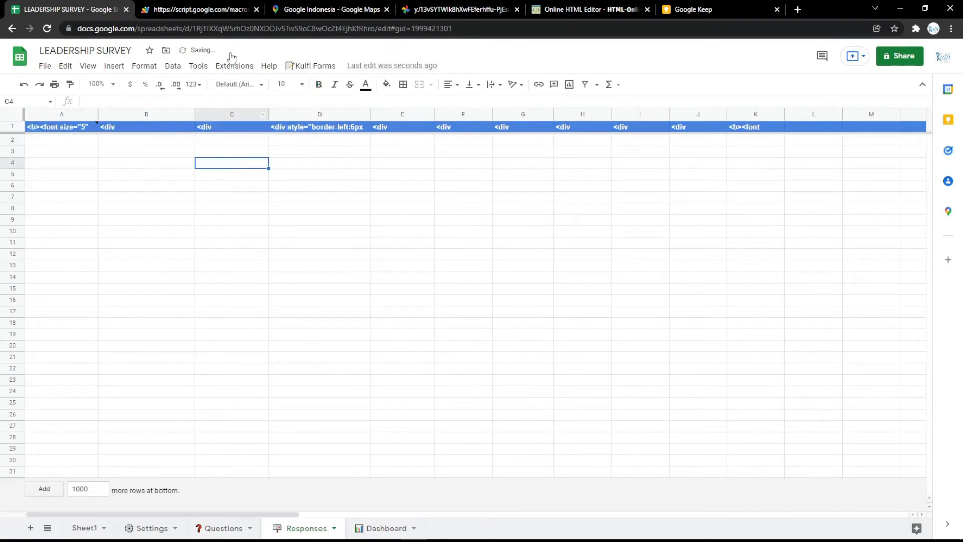
# - Fill in the web form with Department "Office", an answer to each statement and the leader rating Excellent, and submit it
pyautogui.click(203, 9)
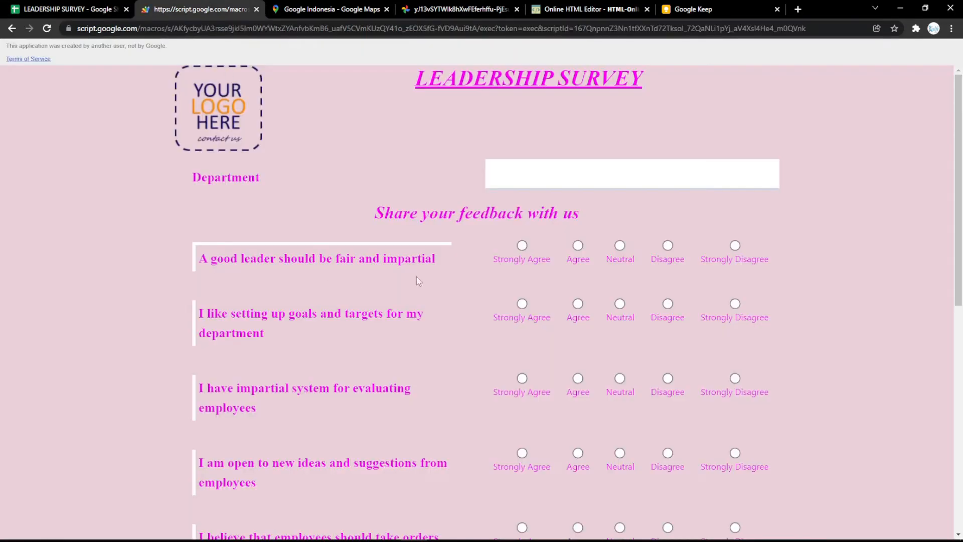
pyautogui.write('Offi')
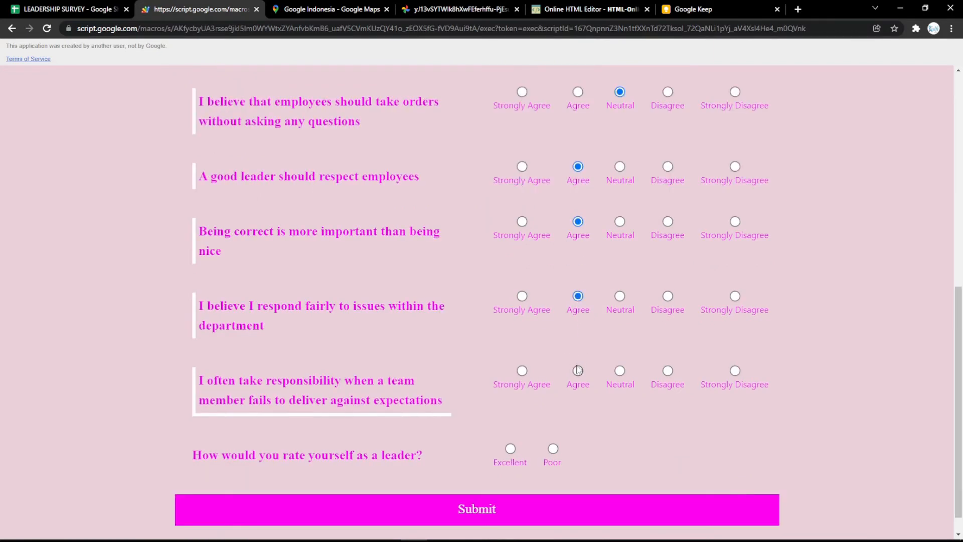
pyautogui.click(578, 370)
pyautogui.click(510, 449)
pyautogui.scroll(-1, 510, 449)
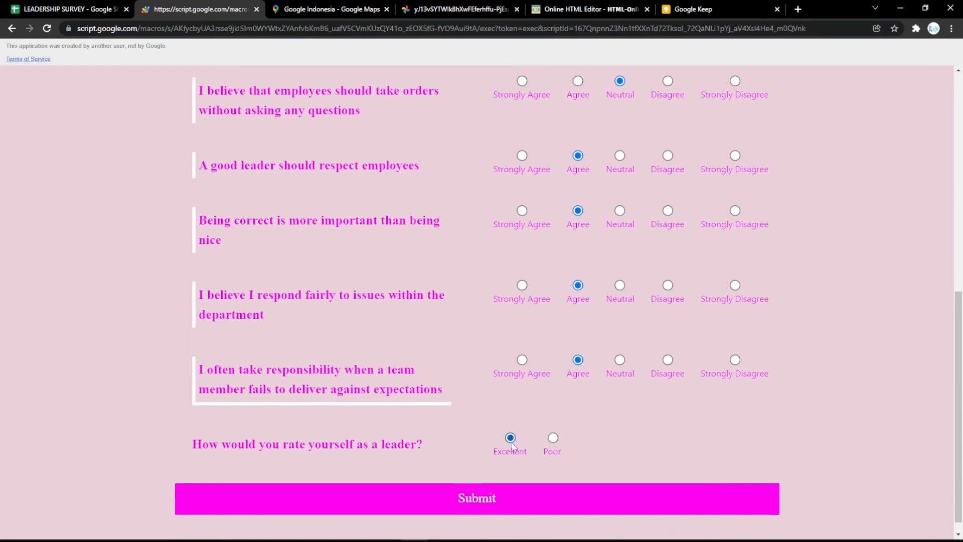
pyautogui.click(516, 477)
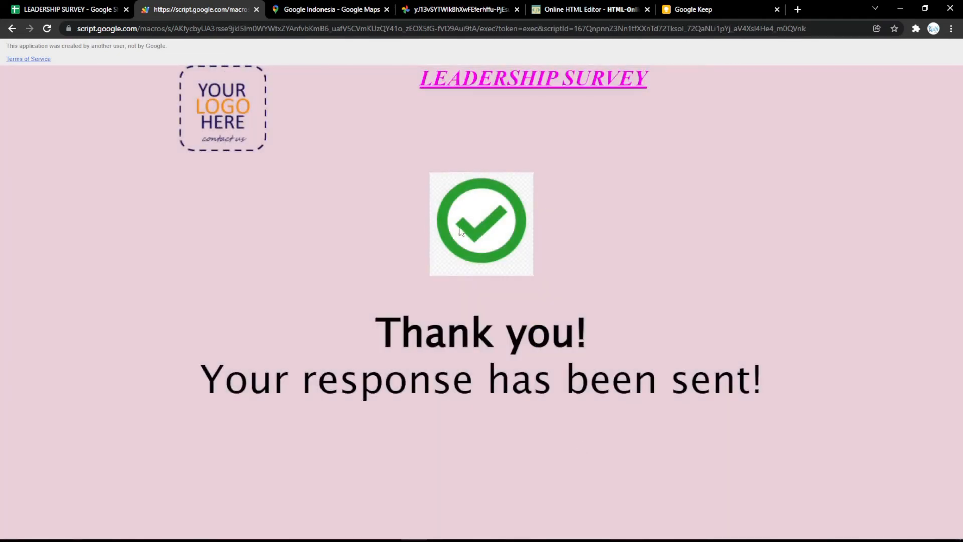
# - Check the submitted answers on the Responses sheet and the form's success screen, and open the Settings sheet
pyautogui.click(93, 12)
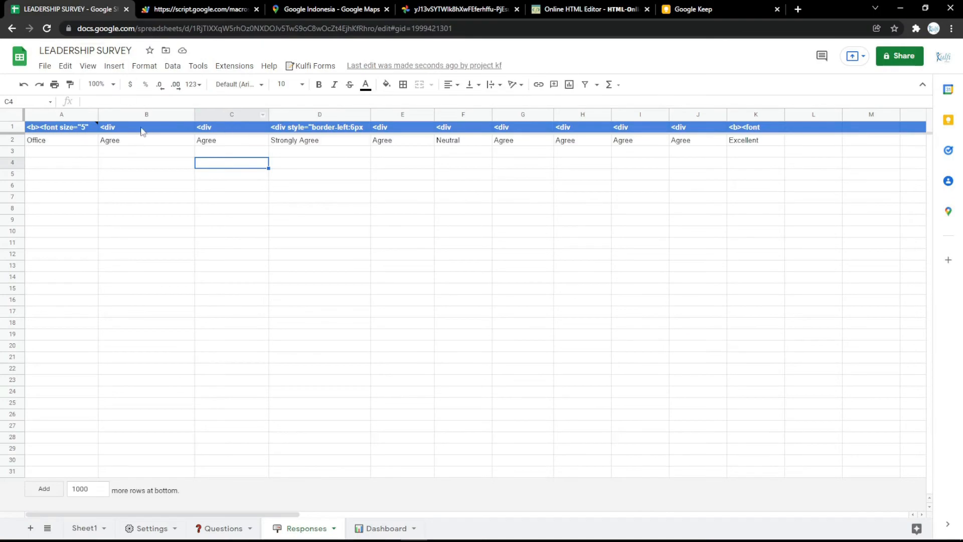
pyautogui.click(195, 9)
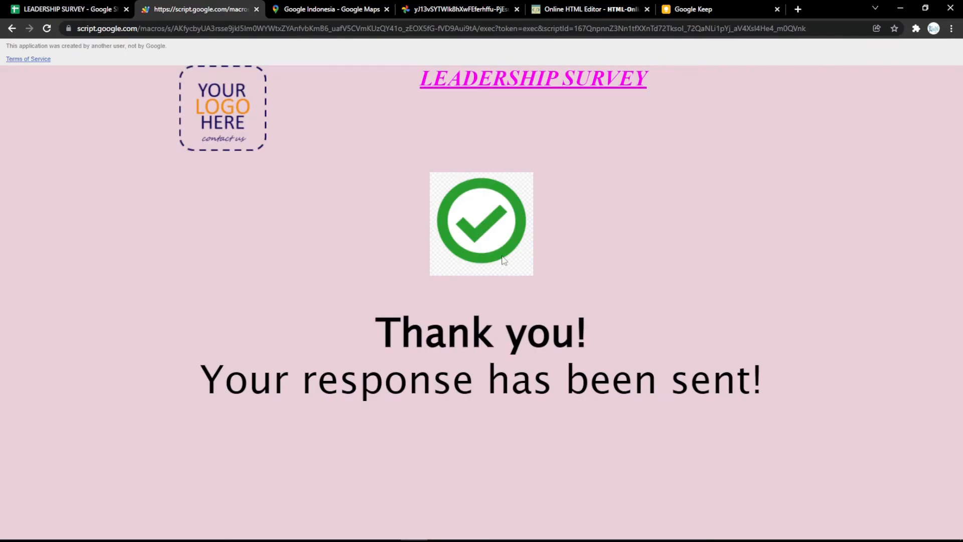
pyautogui.click(93, 9)
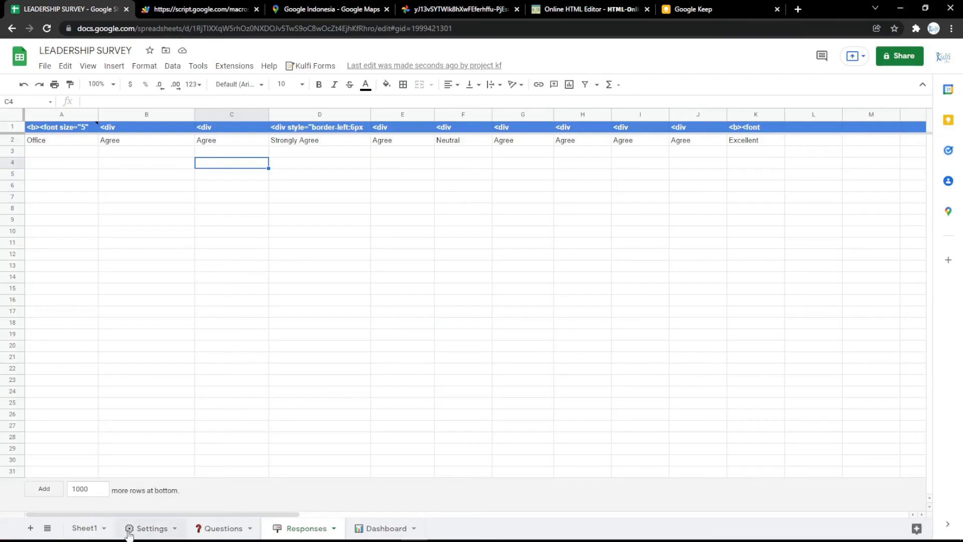
pyautogui.click(150, 528)
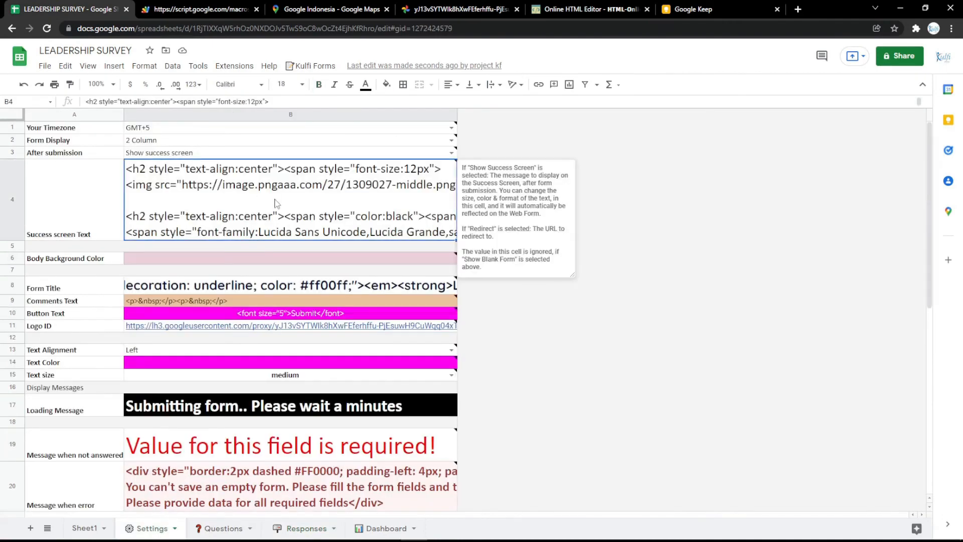
# - Open the thank_you_PNG66.png image from pngimg.com in a new browser tab and copy its URL
pyautogui.click(799, 9)
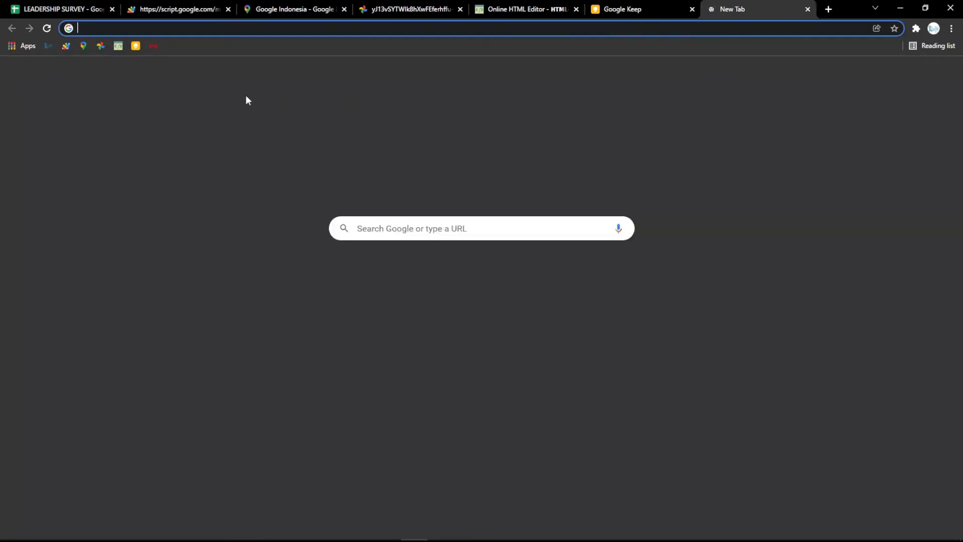
pyautogui.click(153, 47)
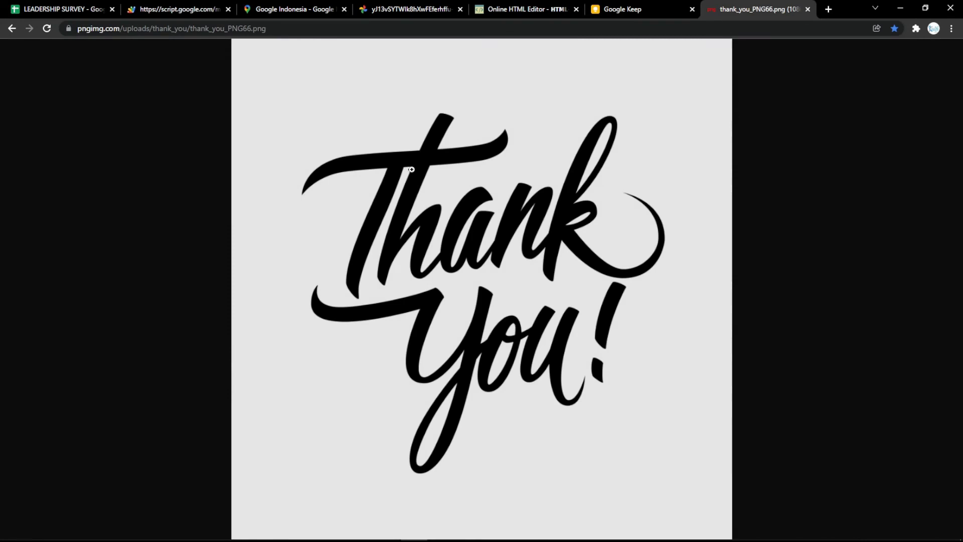
pyautogui.click(310, 41)
pyautogui.click(308, 28)
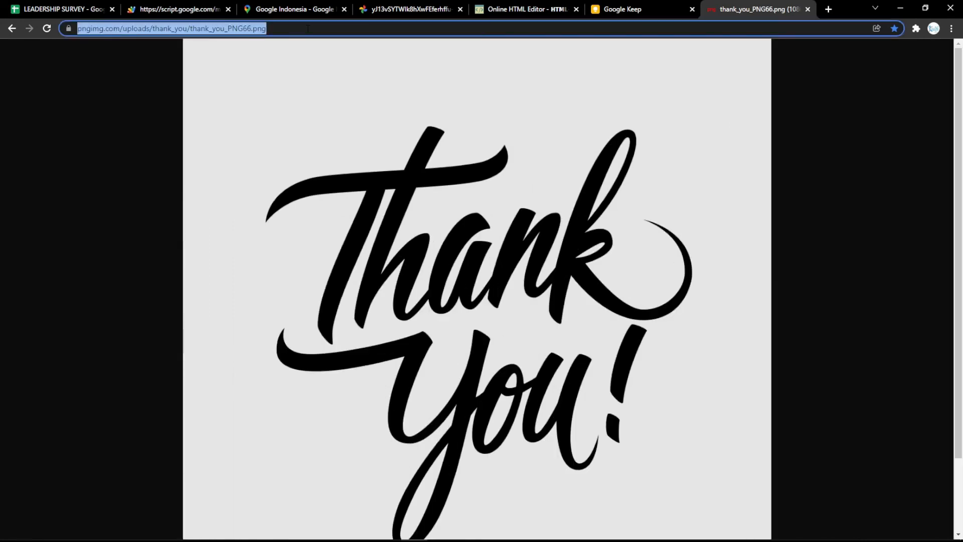
pyautogui.click(385, 142)
pyautogui.click(346, 28)
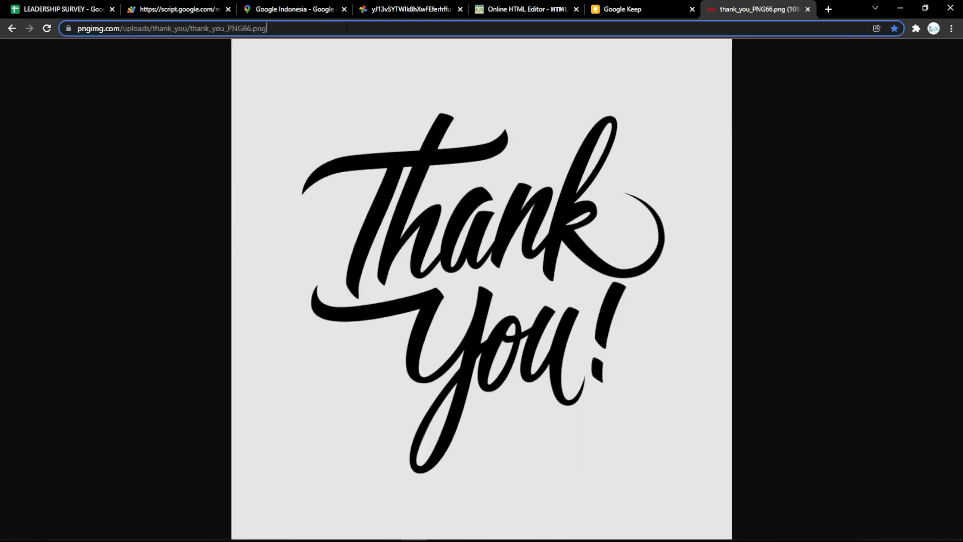
# - Replace the title in the online HTML editor with the Thank You image and shrink it to about 464 × 464 pixels
pyautogui.click(556, 8)
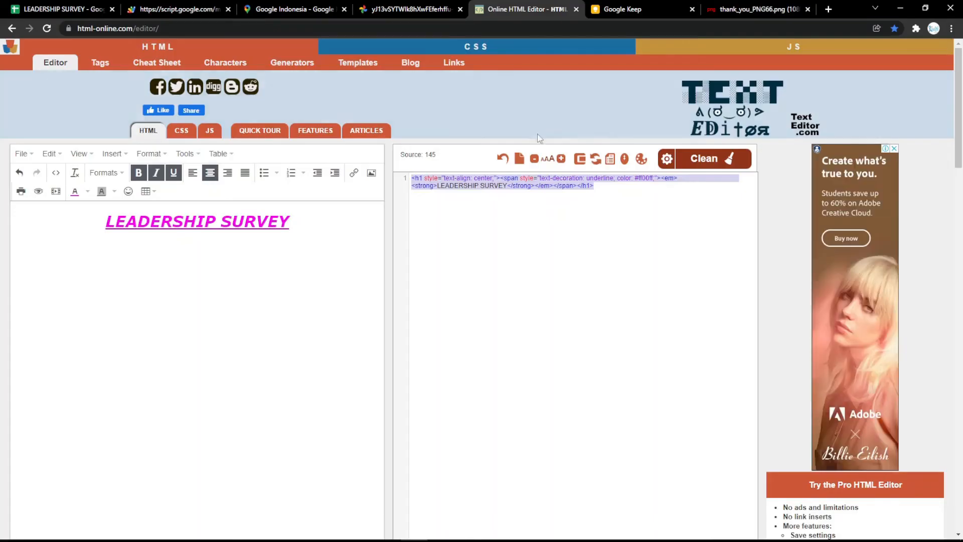
pyautogui.hotkey('ctrl', 'a')
pyautogui.press('BackSpace')
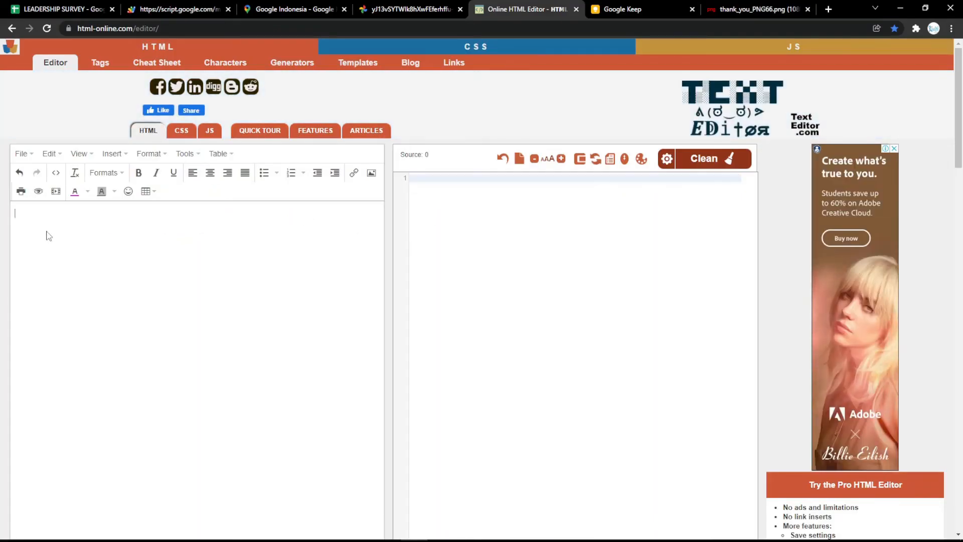
pyautogui.hotkey('ctrl', 'v')
pyautogui.click(160, 277)
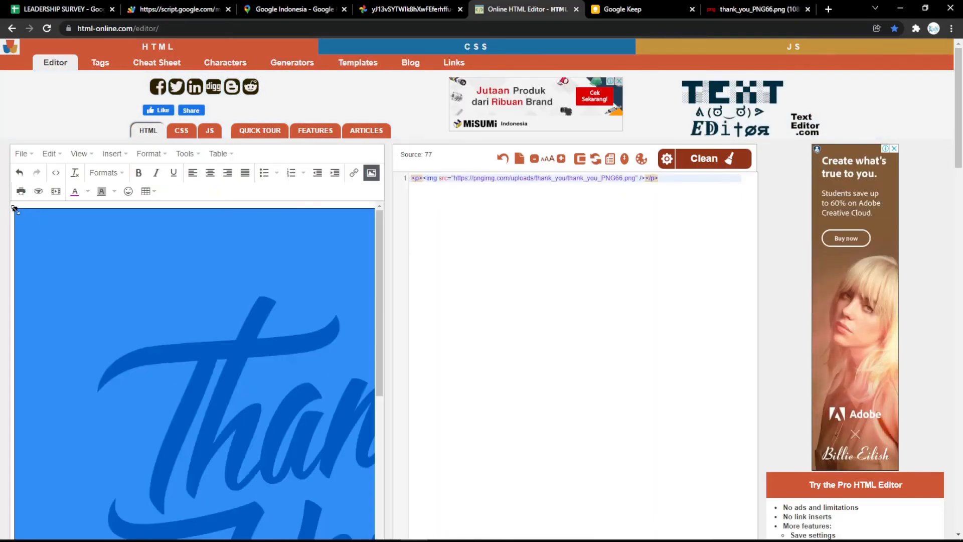
pyautogui.moveTo(15, 209); pyautogui.dragTo(280, 465)
pyautogui.moveTo(16, 209); pyautogui.dragTo(81, 274)
# - Set the image's width and height to 500 in the HTML source code and copy the code
pyautogui.doubleClick(667, 178)
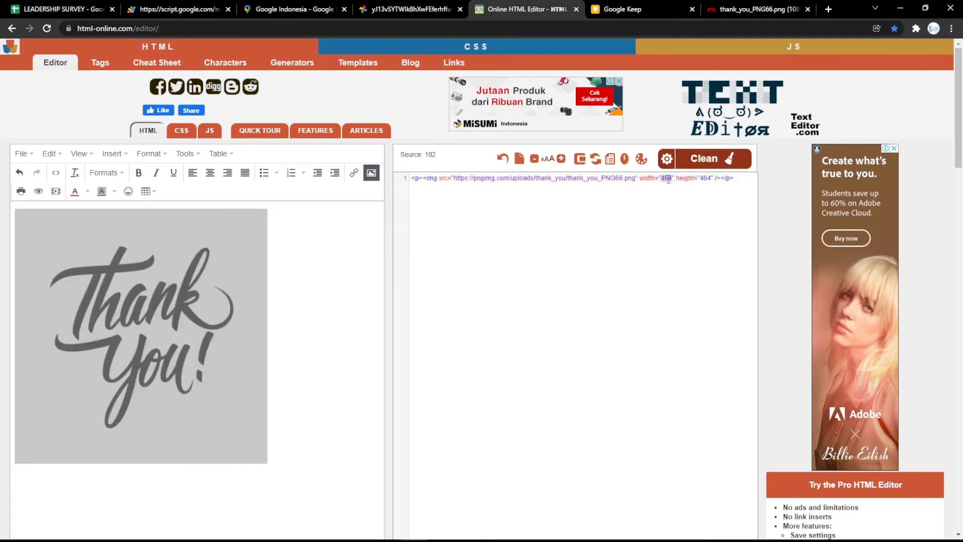
pyautogui.write('500')
pyautogui.doubleClick(706, 178)
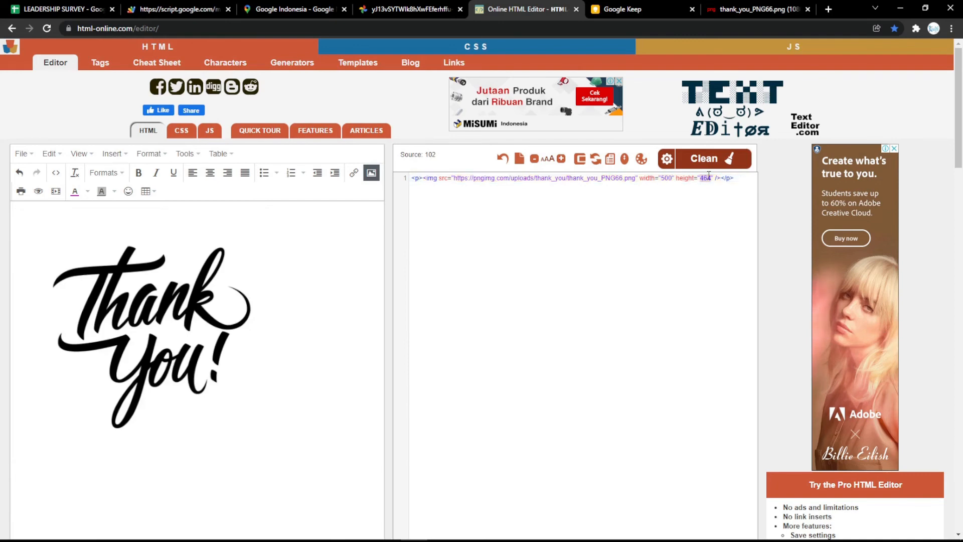
pyautogui.write('500')
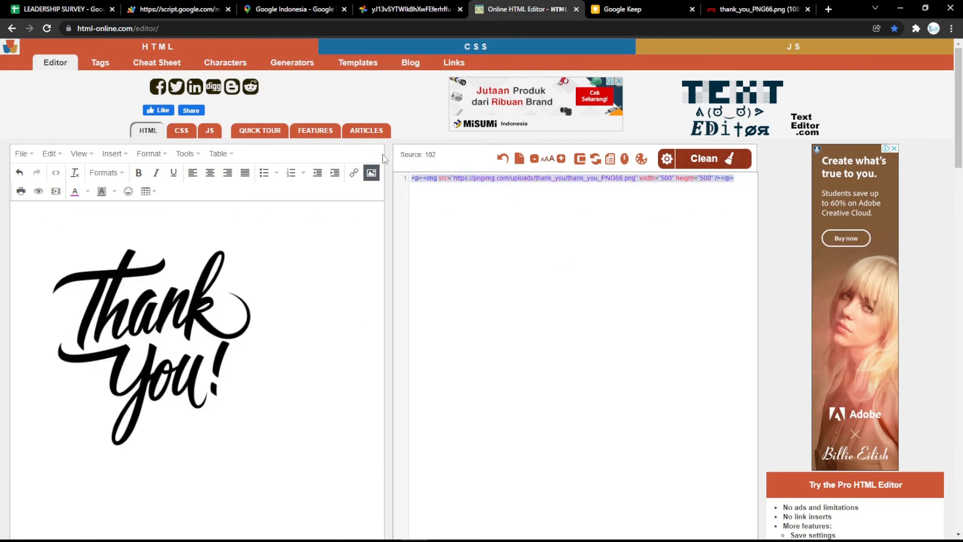
# - Replace the checkmark image tag in the Success screen Text setting with the copied Thank You image code and reload the web form
pyautogui.click(63, 9)
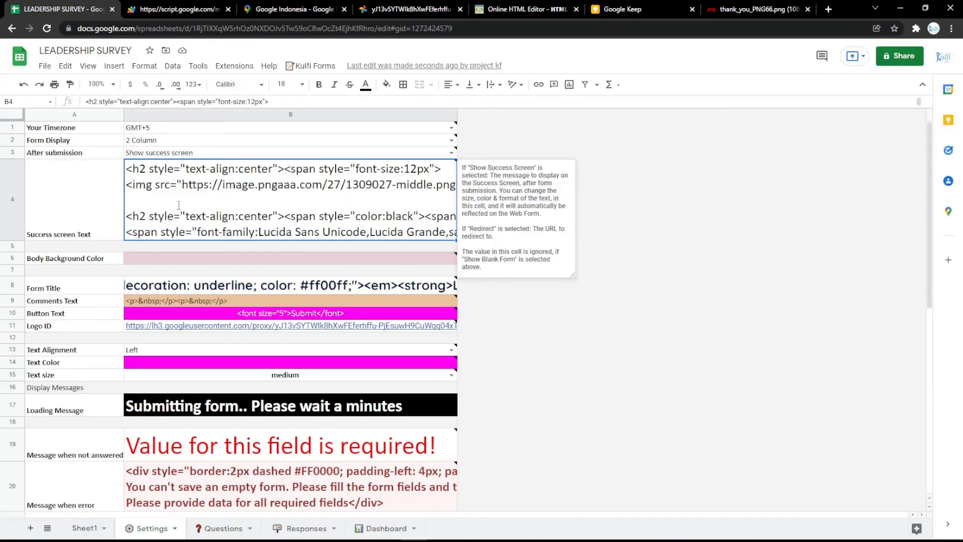
pyautogui.doubleClick(231, 196)
pyautogui.moveTo(128, 189); pyautogui.dragTo(663, 185)
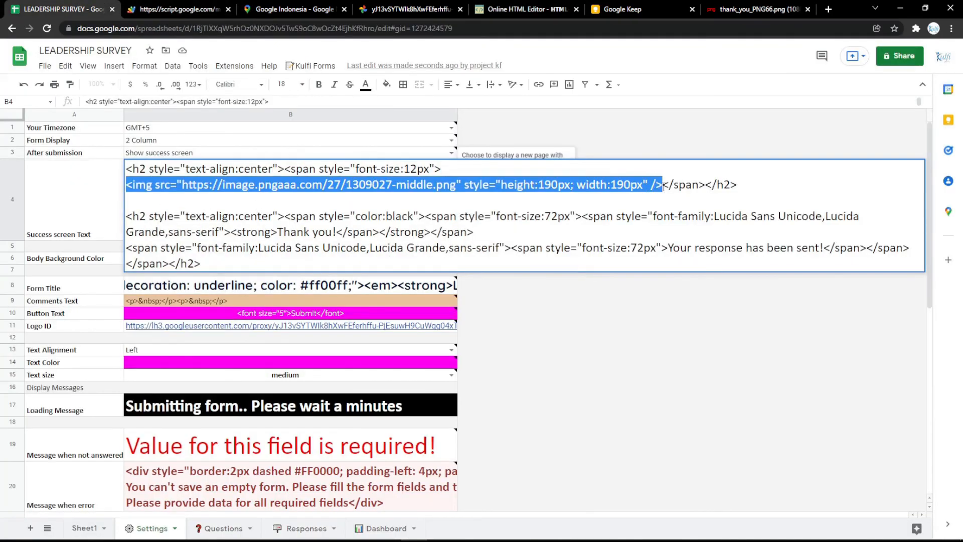
pyautogui.write('<p><img src="https://pngimg.com/uploads/thank_you/thank_you_PNG66.png" width="500" height="500" /></p>')
pyautogui.click(402, 302)
pyautogui.click(213, 3)
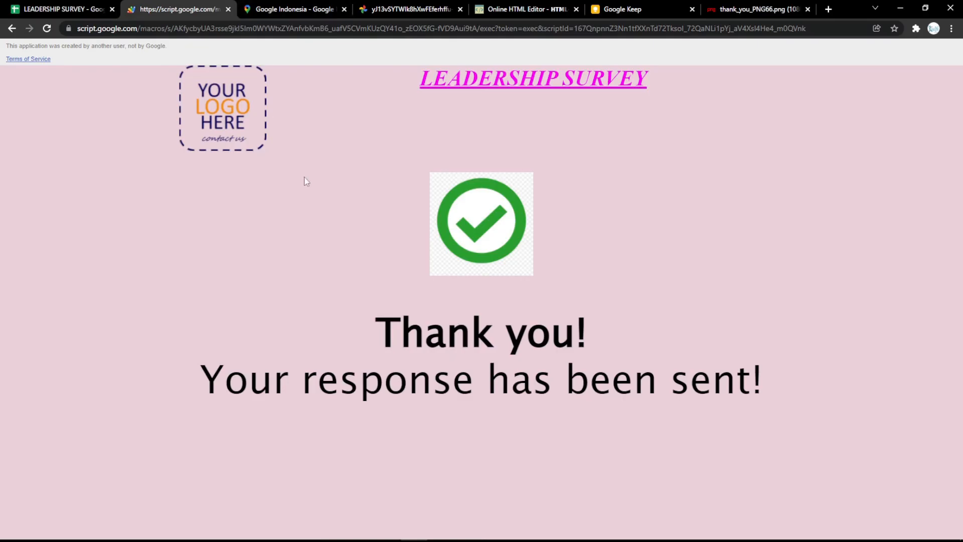
pyautogui.press('F5')
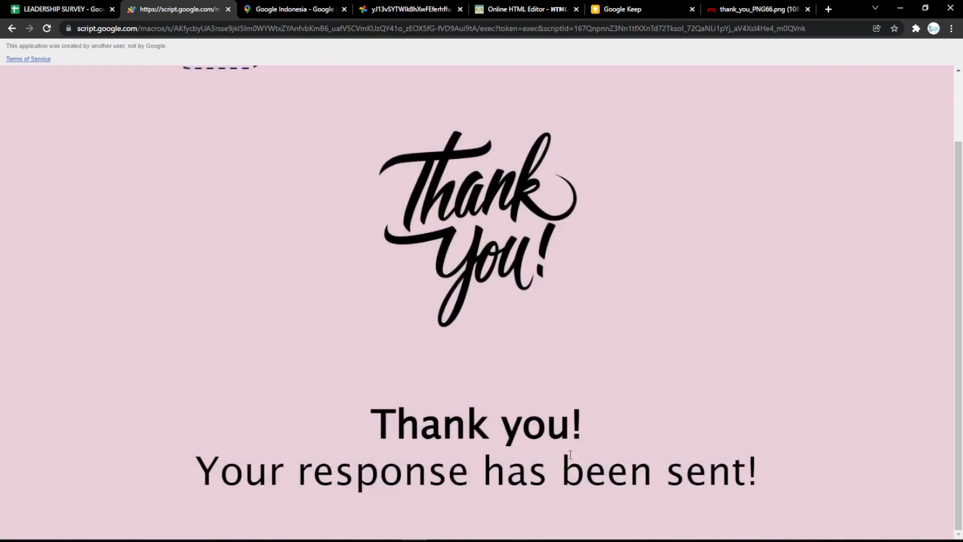